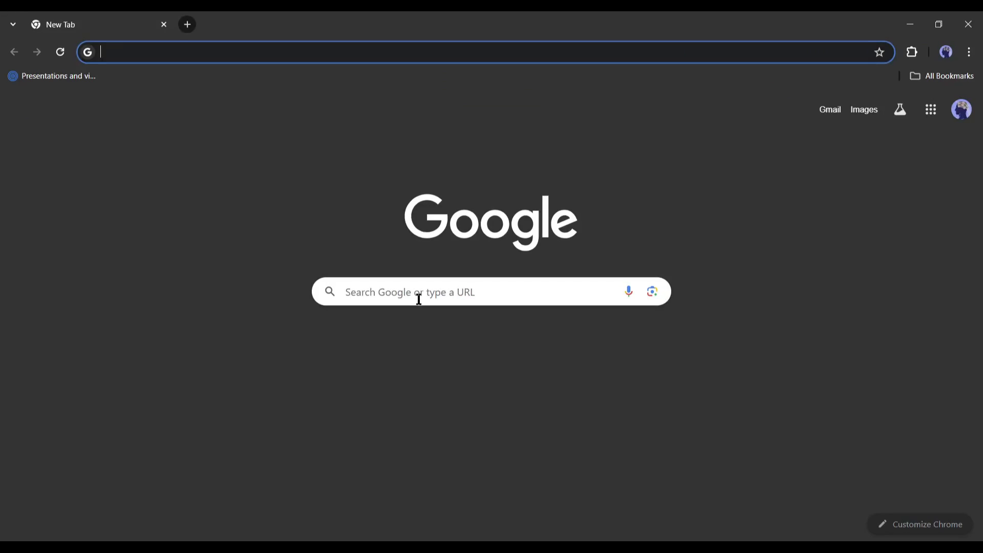
Step: Search Google for 'Noisee AI' and open the official noisee.ai website
click(418, 299)
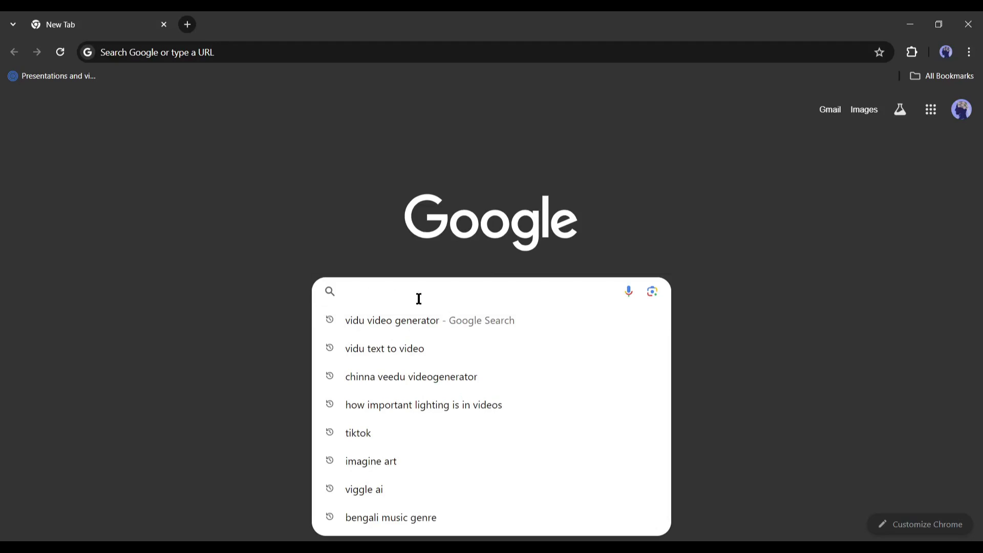
text(Noisee AI)
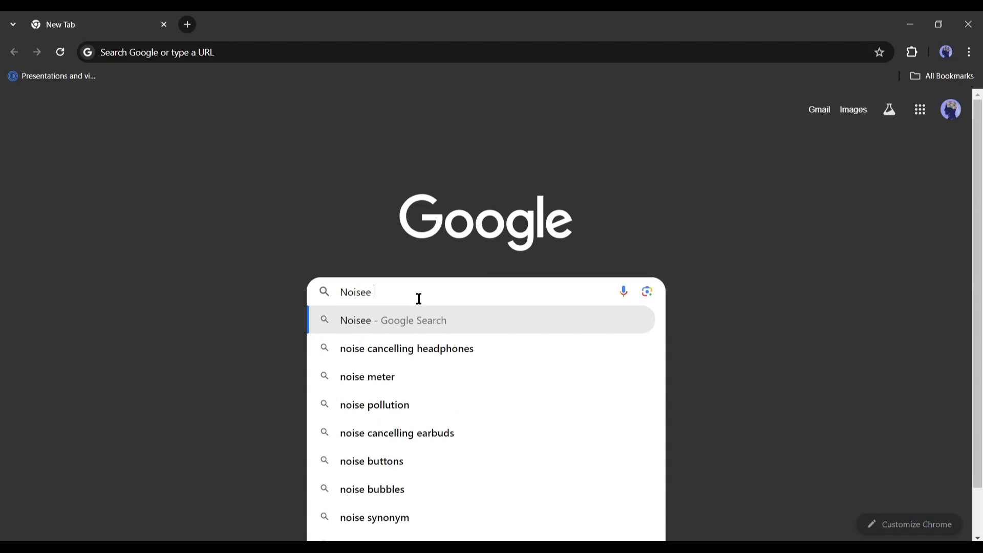
key(Return)
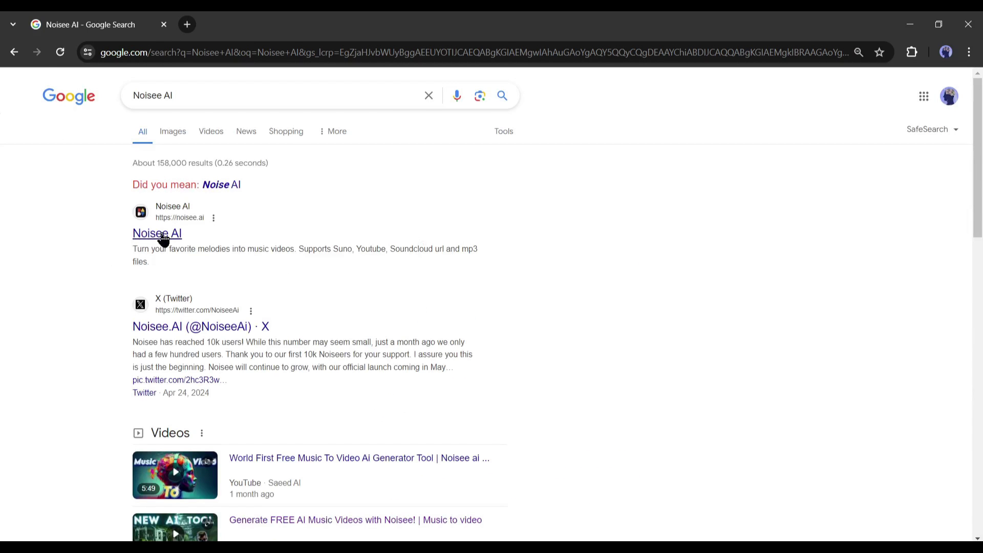
click(164, 238)
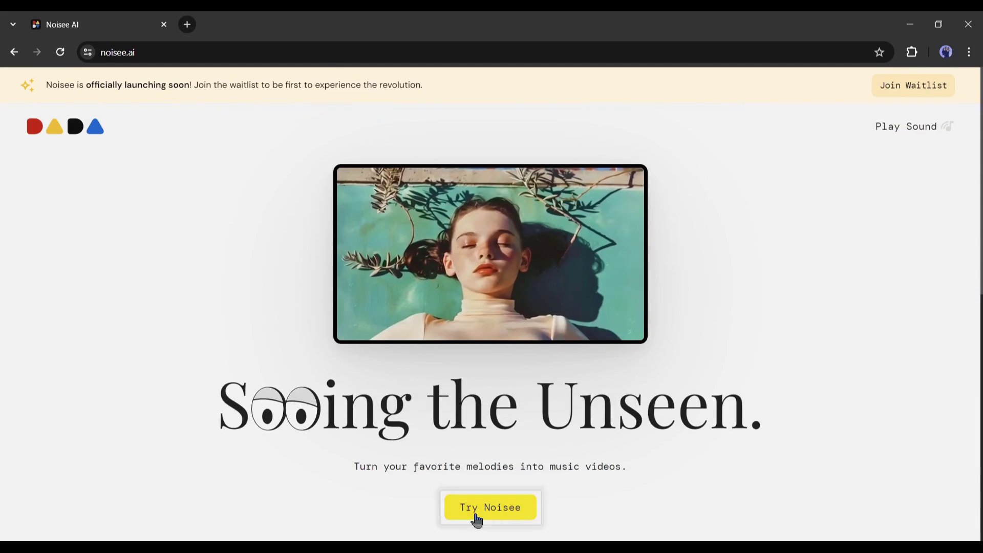
Step: Sign in via Try Noisee, authorize Noisee Bot on Discord, and accept the server invite
click(477, 521)
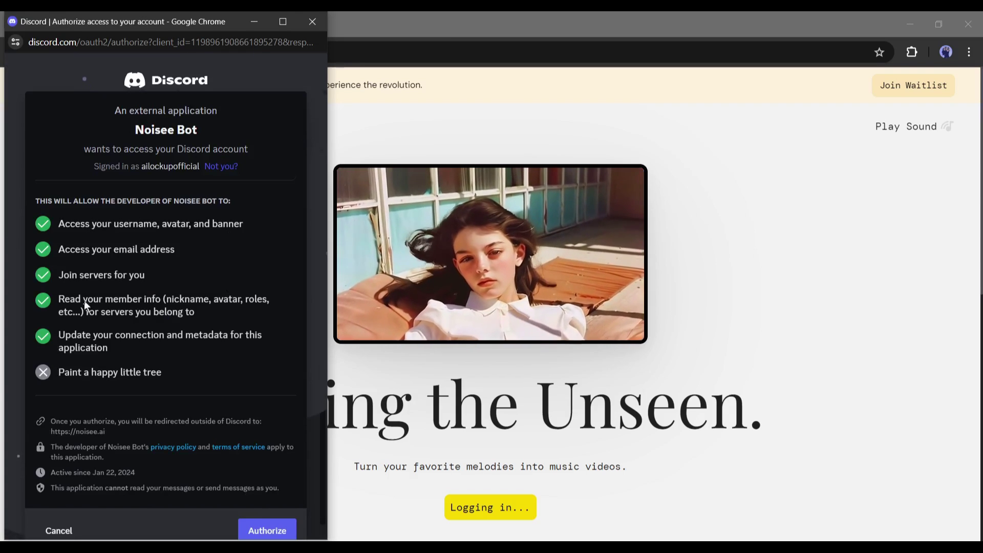
scroll(103, 302, down, 1)
click(265, 518)
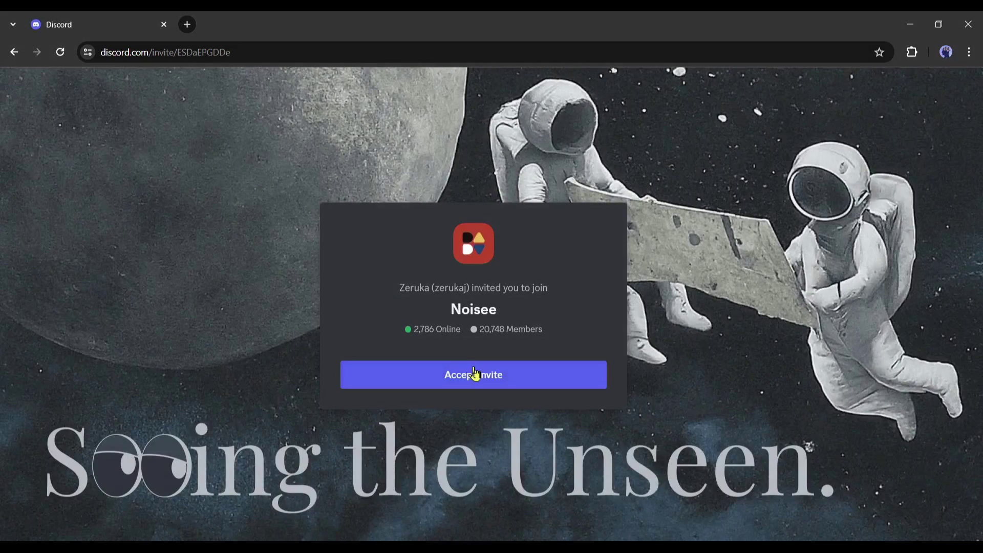
click(474, 373)
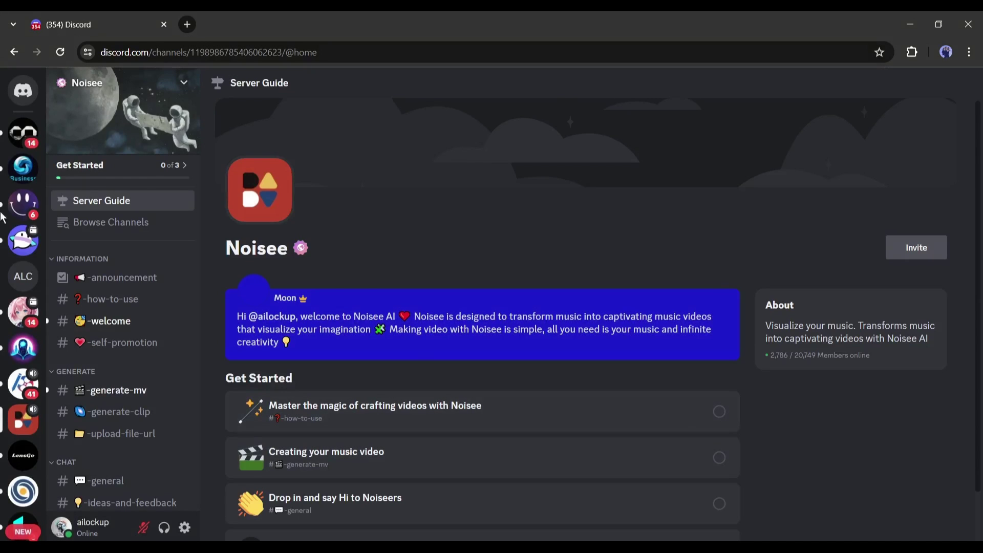
Step: Scroll through the Noisee Server Guide and channel list, then collapse the CHAT category
scroll(354, 318, down, 2)
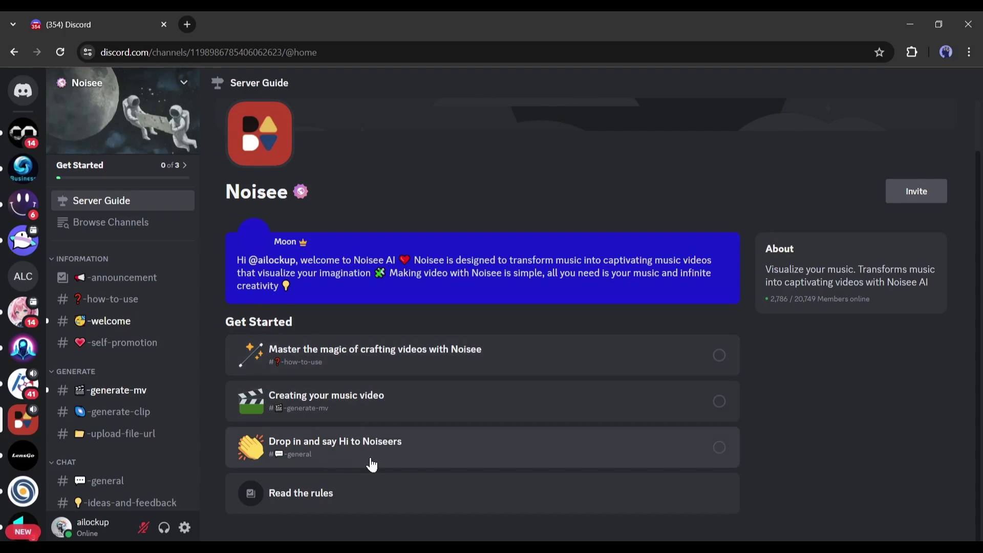
scroll(139, 322, down, 2)
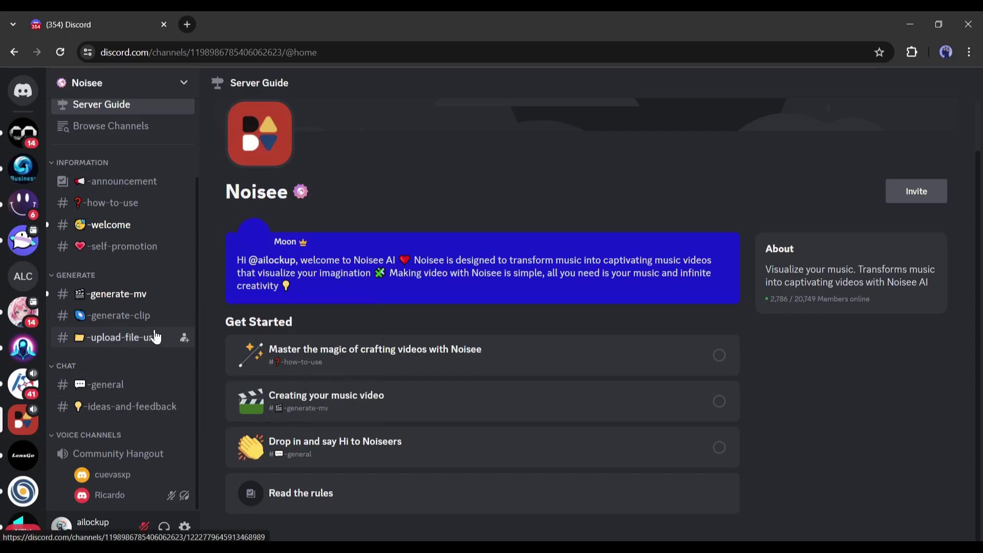
mouse_move(134, 326)
mouse_move(132, 296)
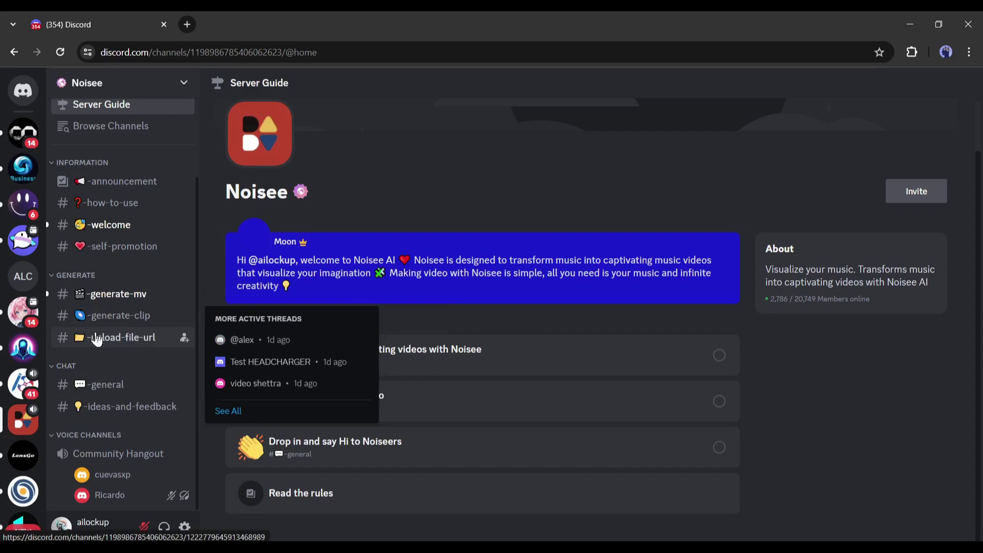
mouse_move(108, 340)
click(122, 378)
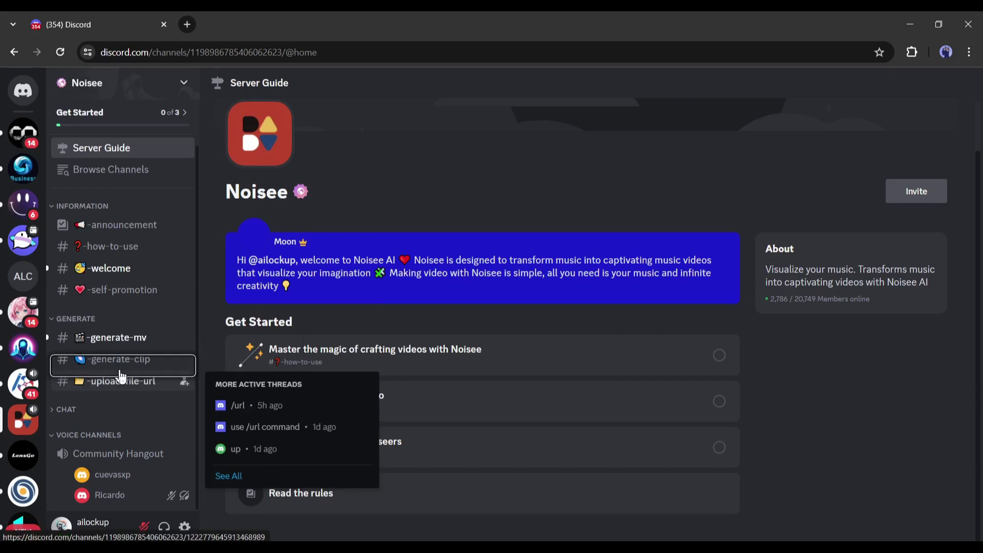
Step: In #-generate-mv, stage the Noisee Bot /imagine command from the slash-command list
click(124, 340)
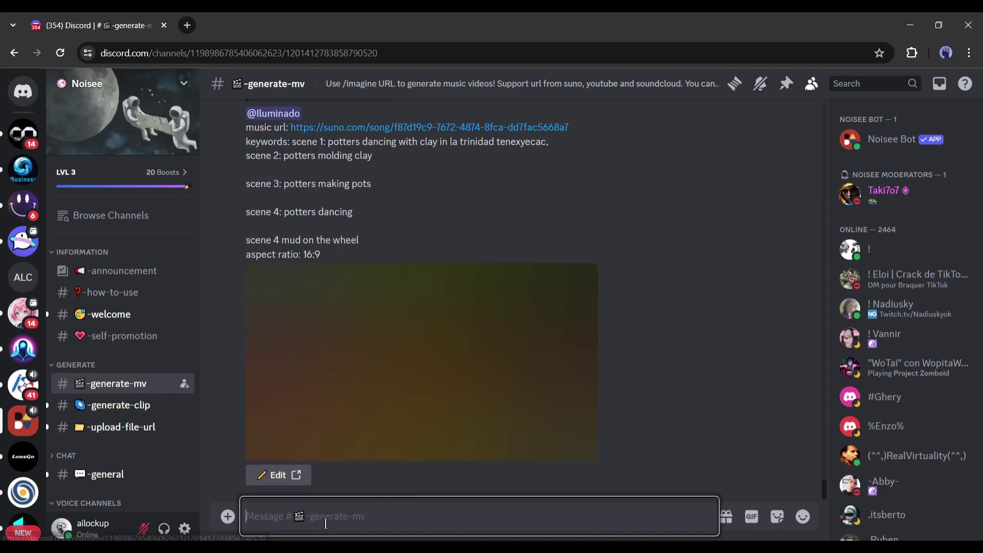
text(/)
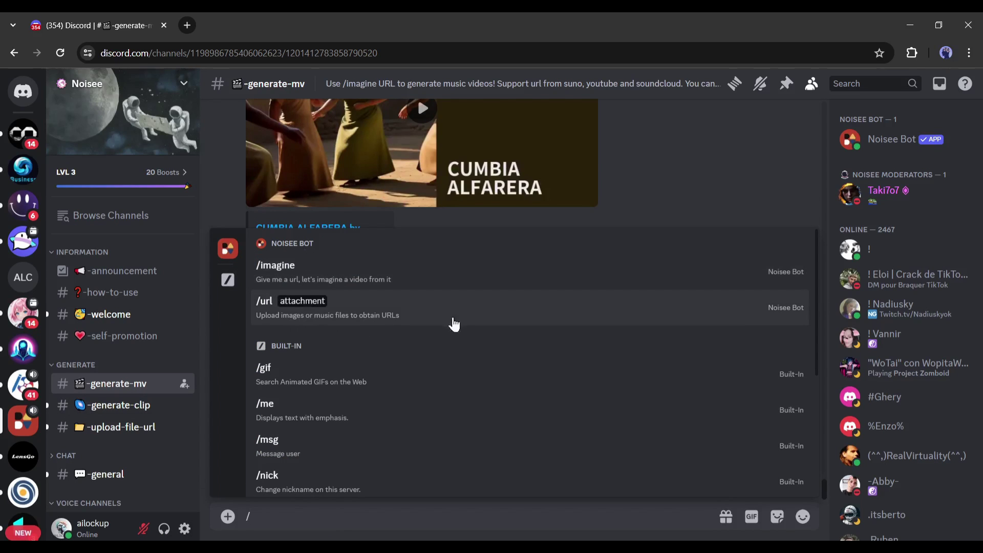
click(367, 278)
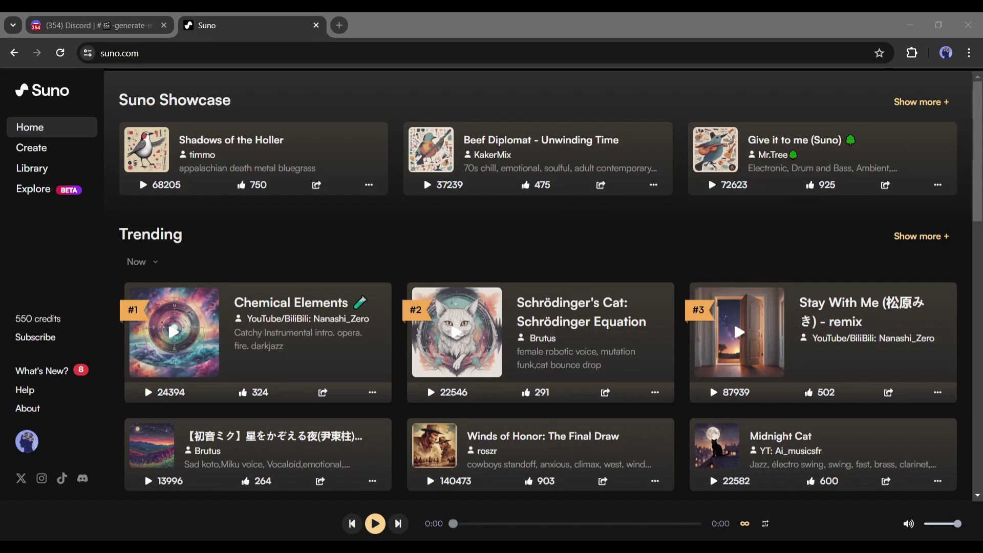
Step: Browse Suno's home page, expanding Top Categories with Show more and scrolling back up
scroll(517, 273, down, 10)
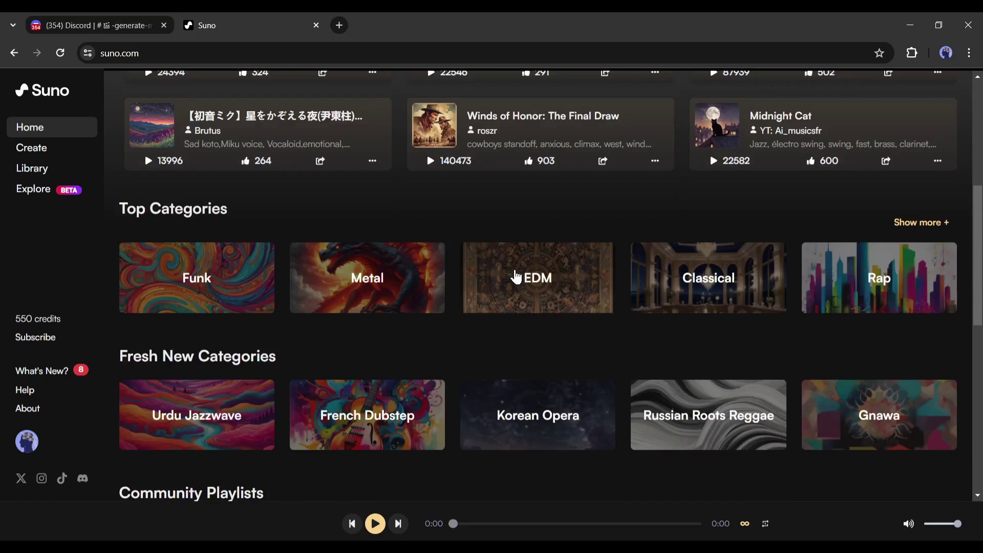
scroll(273, 263, up, 3)
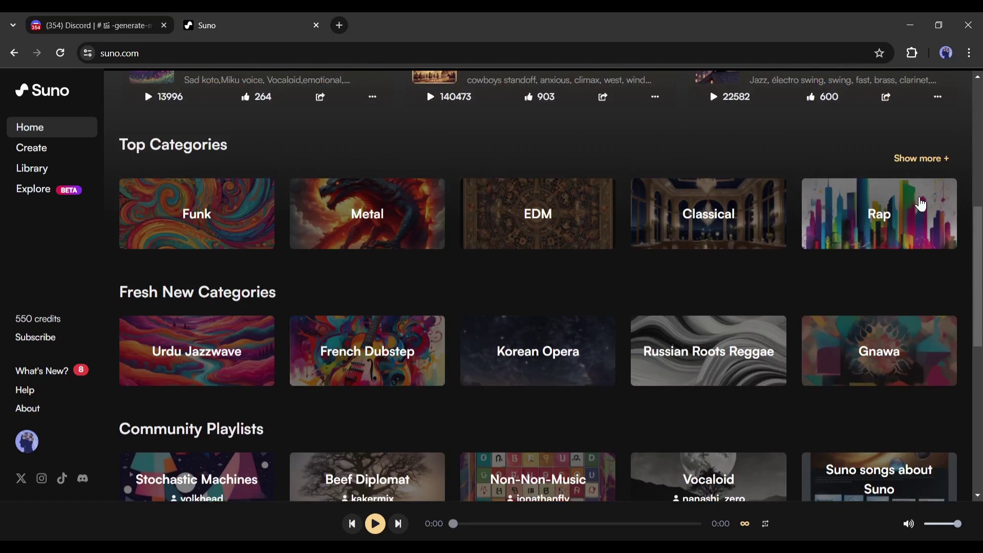
click(925, 159)
scroll(649, 290, down, 2)
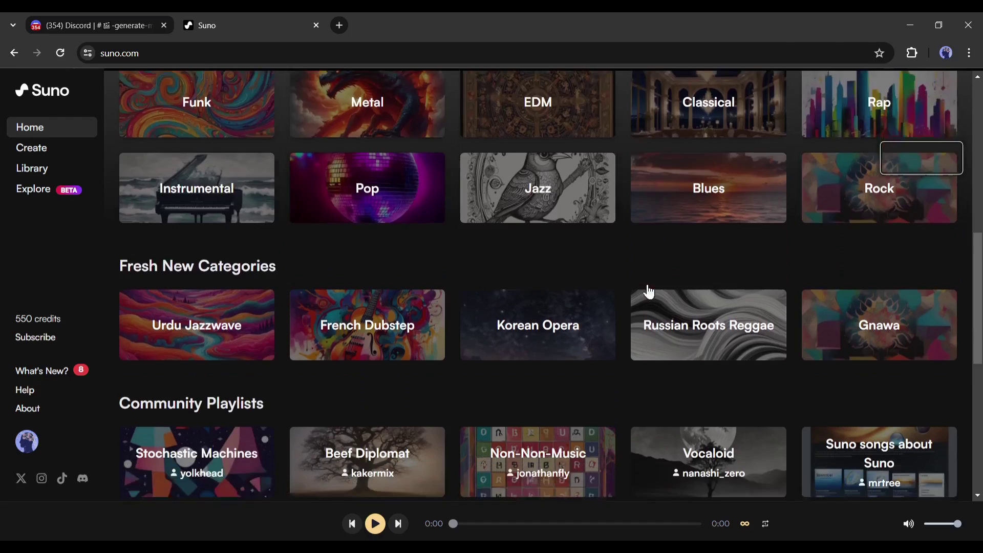
scroll(649, 291, down, 8)
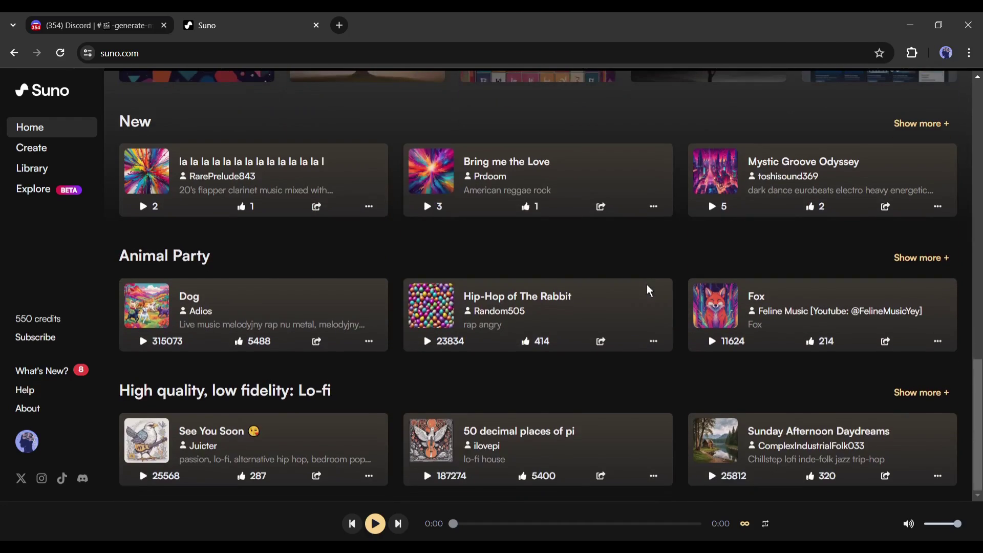
scroll(648, 286, up, 12)
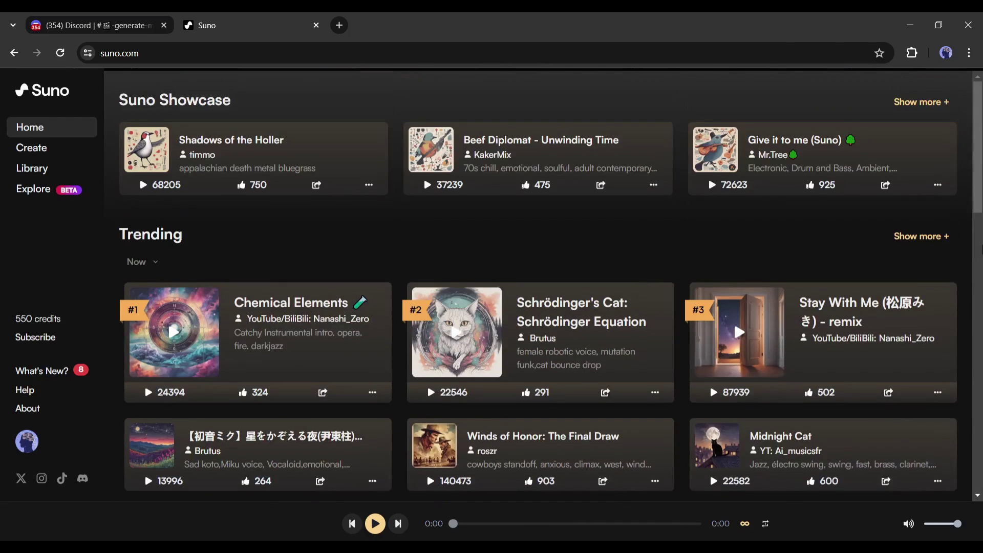
scroll(520, 208, down, 1)
scroll(351, 152, up, 1)
Step: On Suno's Create page, generate songs from a description starting 'an epi'
click(29, 154)
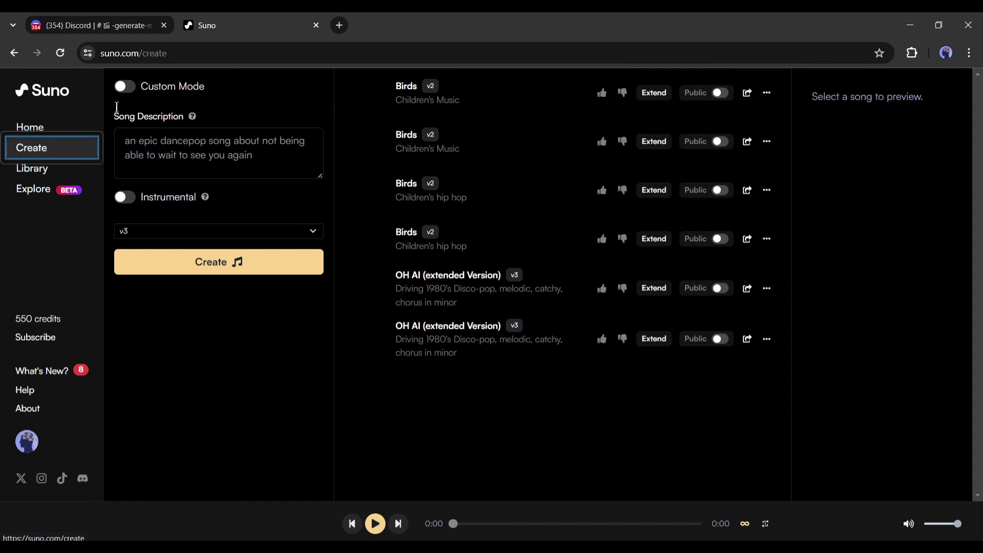
click(239, 166)
text(an epic Hip-Hop song about love and heart break)
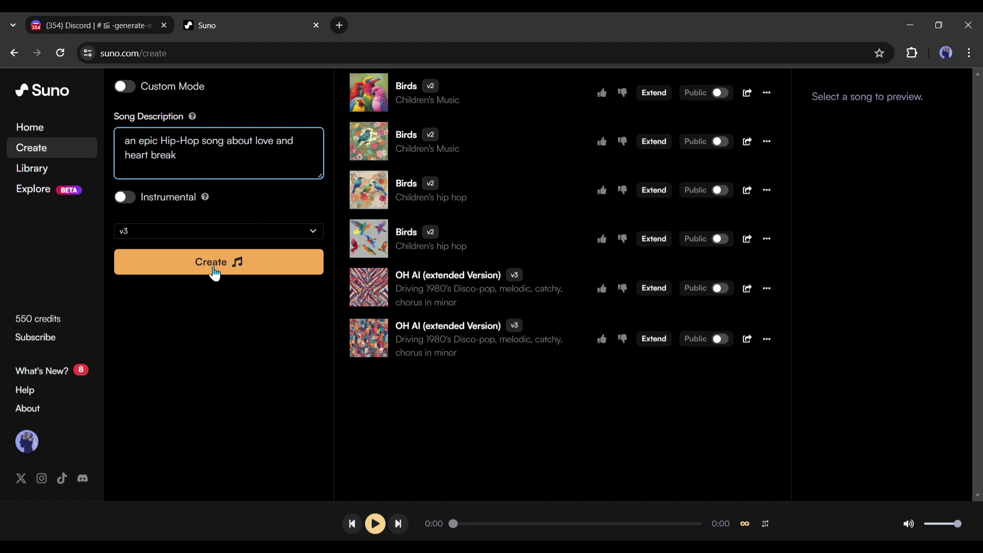
click(214, 269)
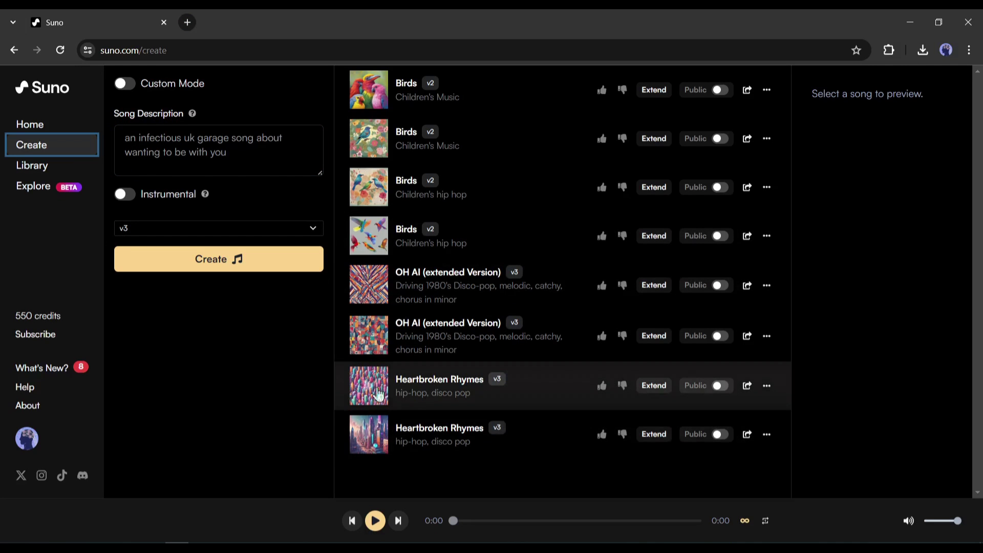
Step: Play both Heartbroken Rhymes versions and copy the song link
click(371, 390)
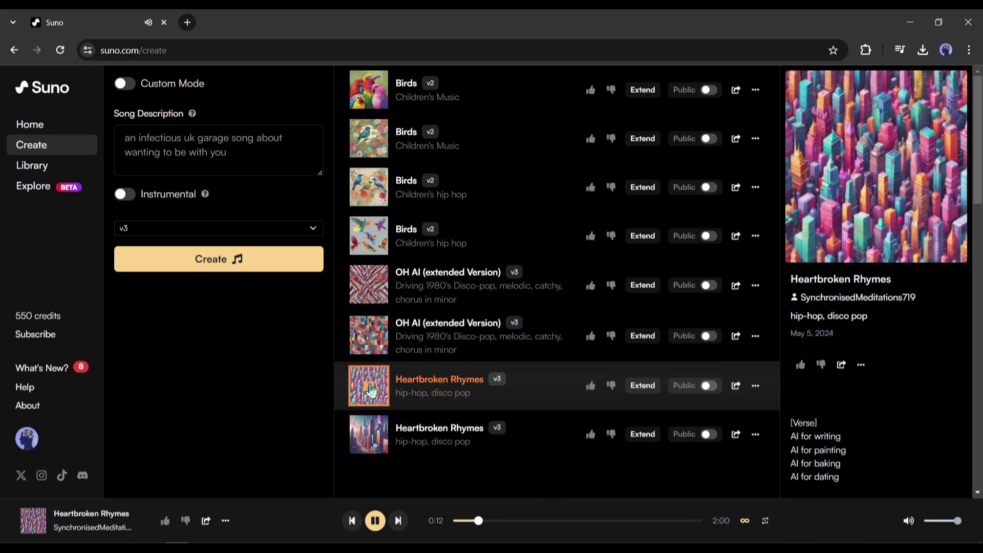
click(368, 438)
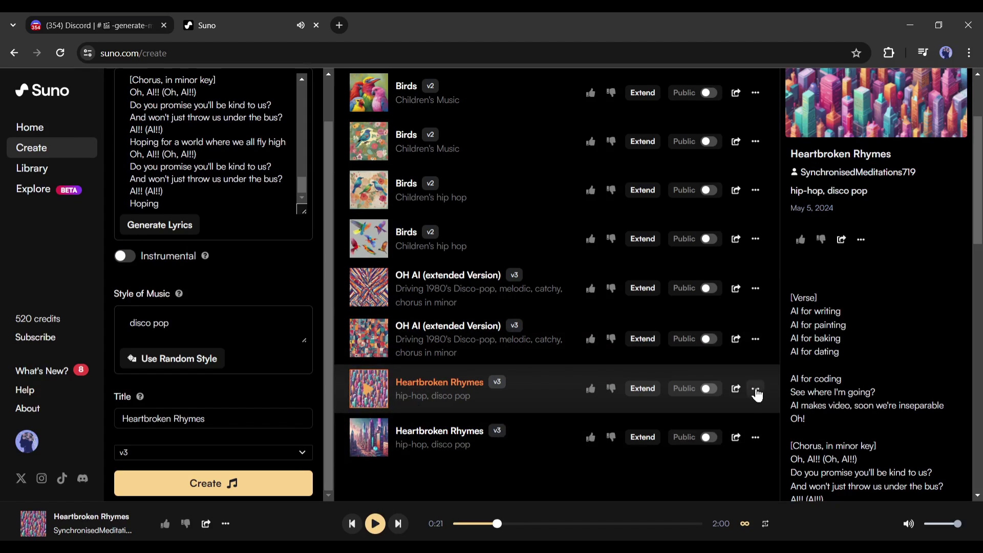
click(735, 391)
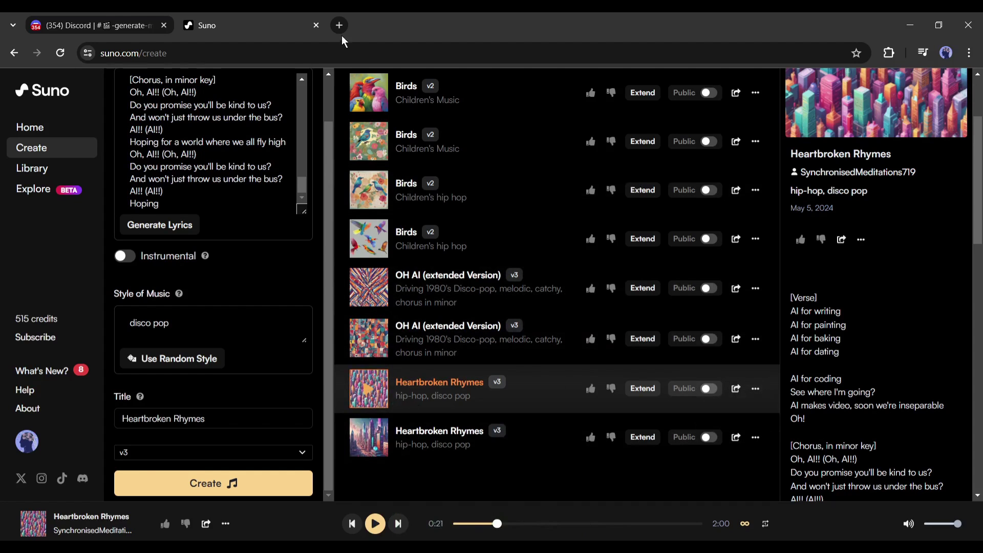
Step: Paste the Suno song link as the /imagine URL and send the command
click(104, 18)
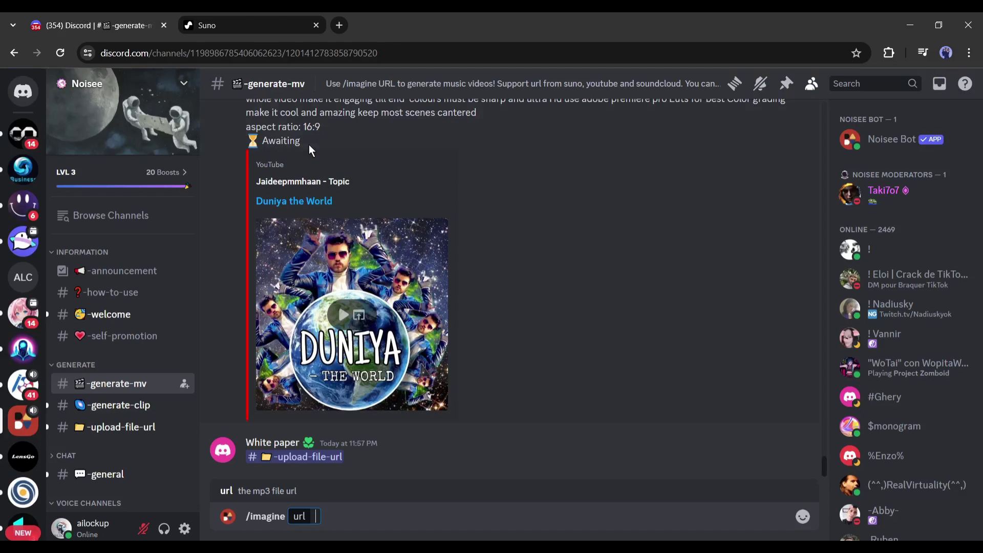
key(ctrl+v)
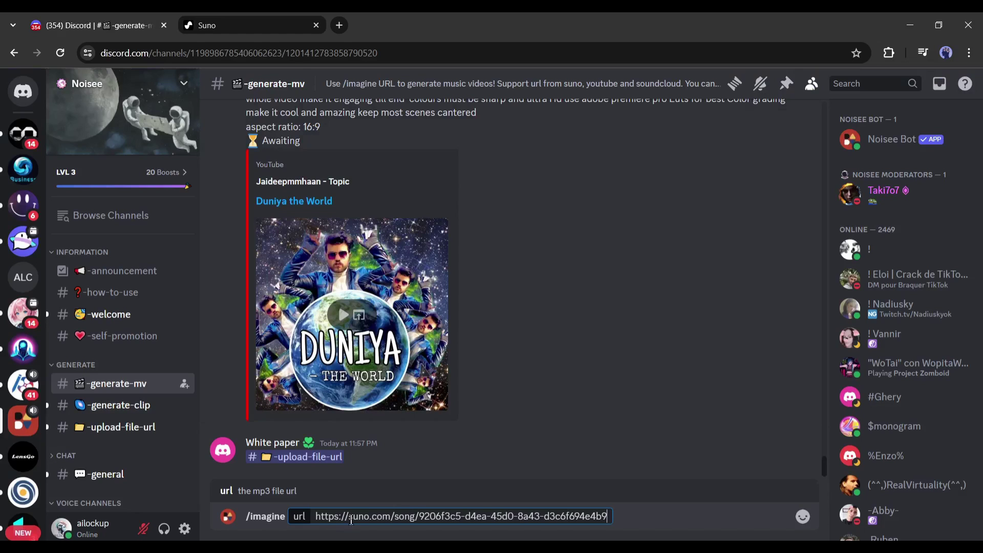
key(Return)
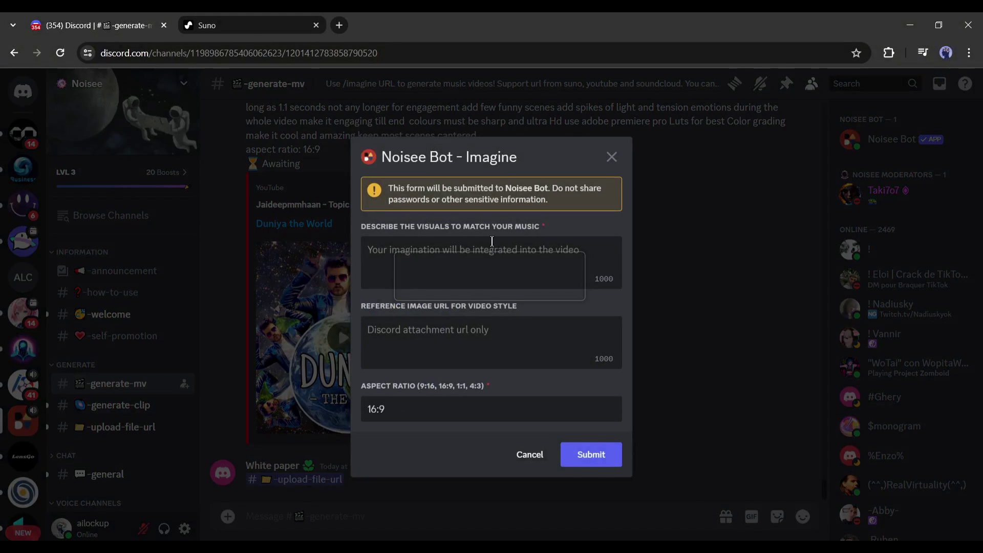
Step: Enter visuals 'AI I Robot, Cyberpunk', leave Reference Image URL empty, keep 16:9, and submit
text(AI I )
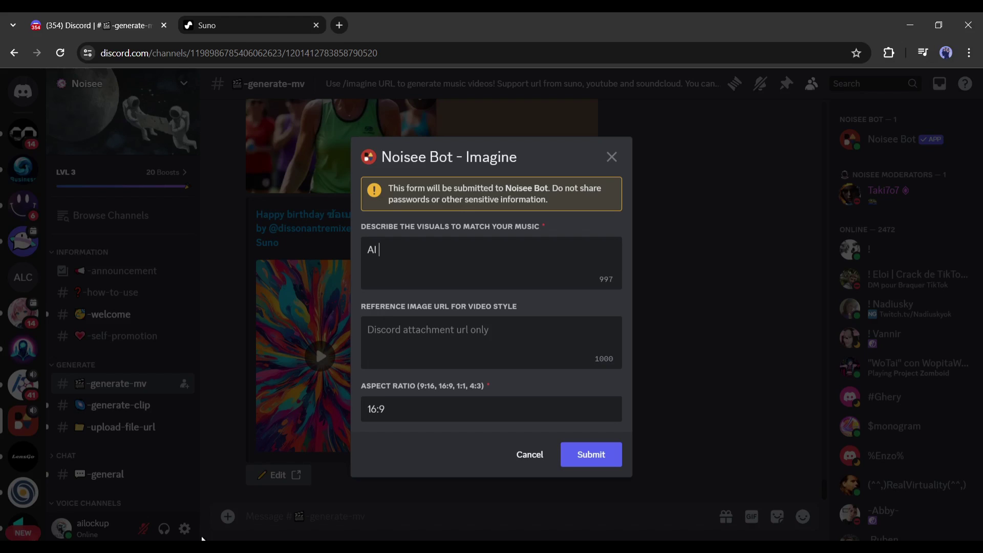
text(Robot, Cyberpunk, Neon, futuristic)
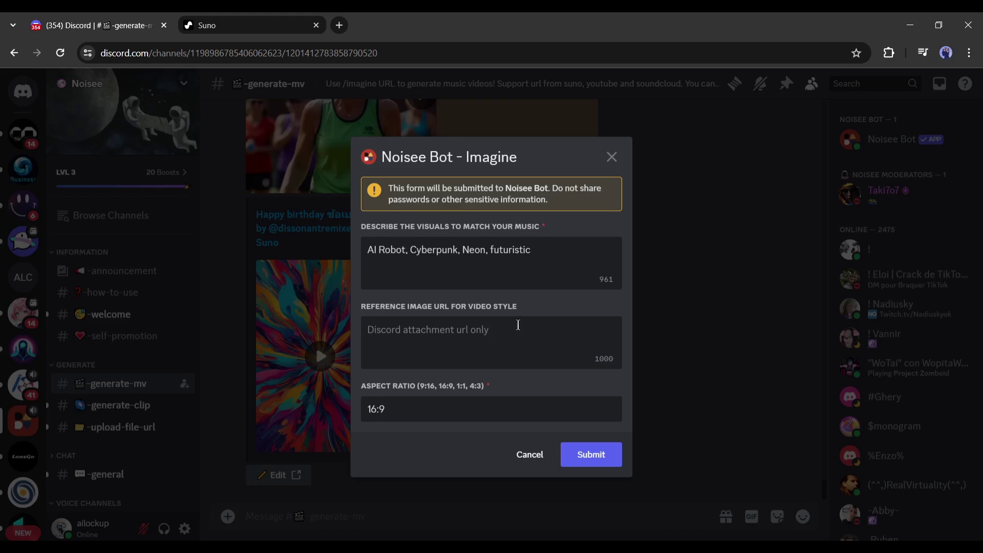
click(494, 327)
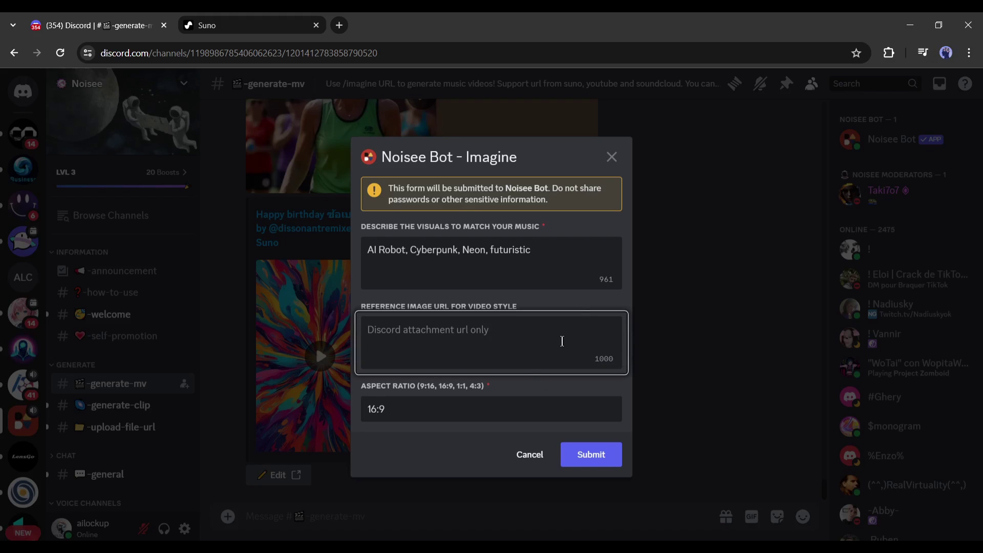
click(562, 341)
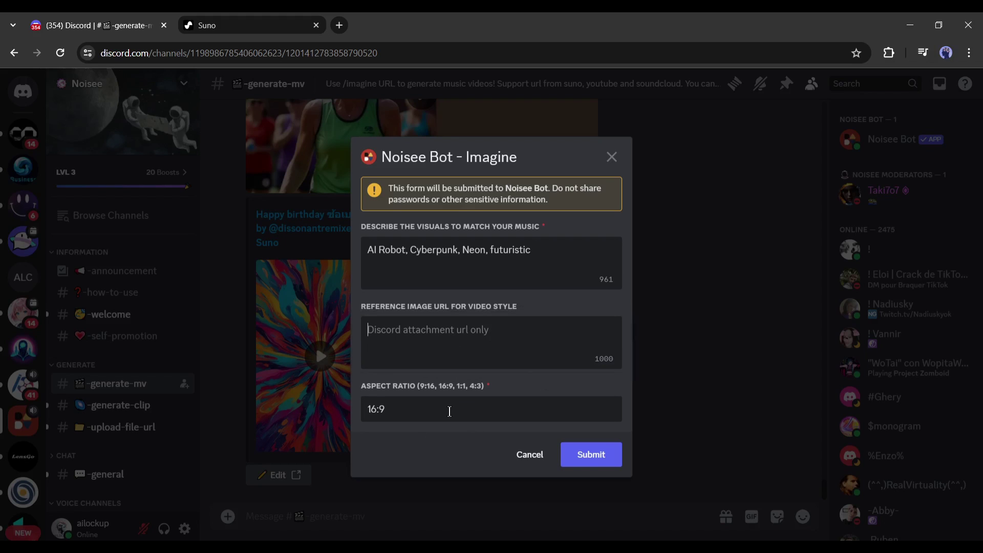
click(449, 411)
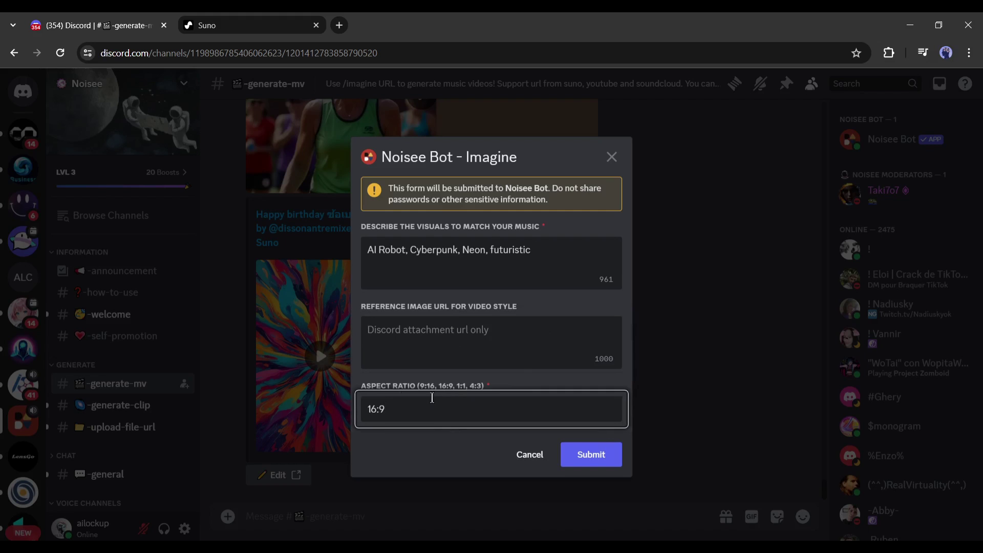
click(419, 403)
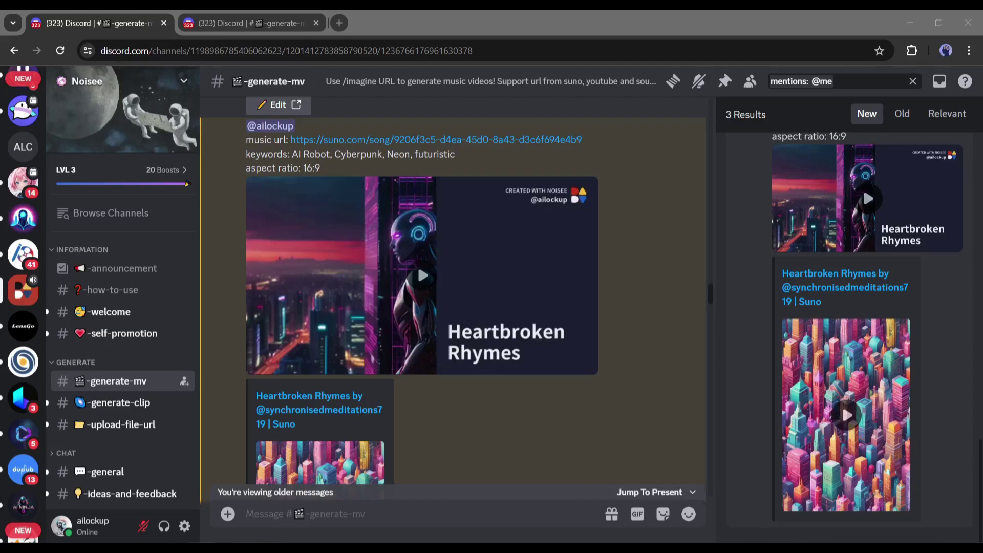
Step: Play the generated Heartbroken Rhymes music video and switch it to full screen
click(378, 502)
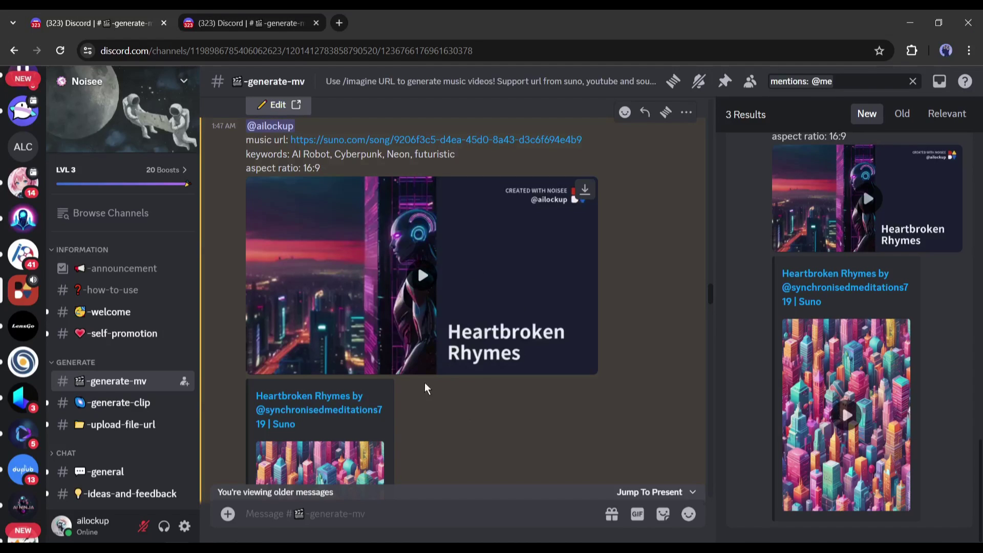
click(419, 277)
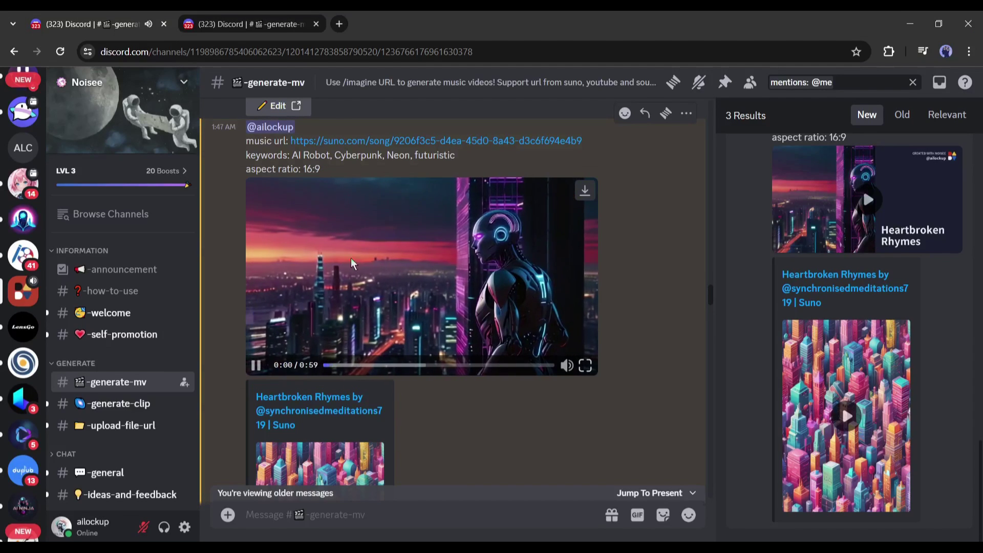
click(586, 365)
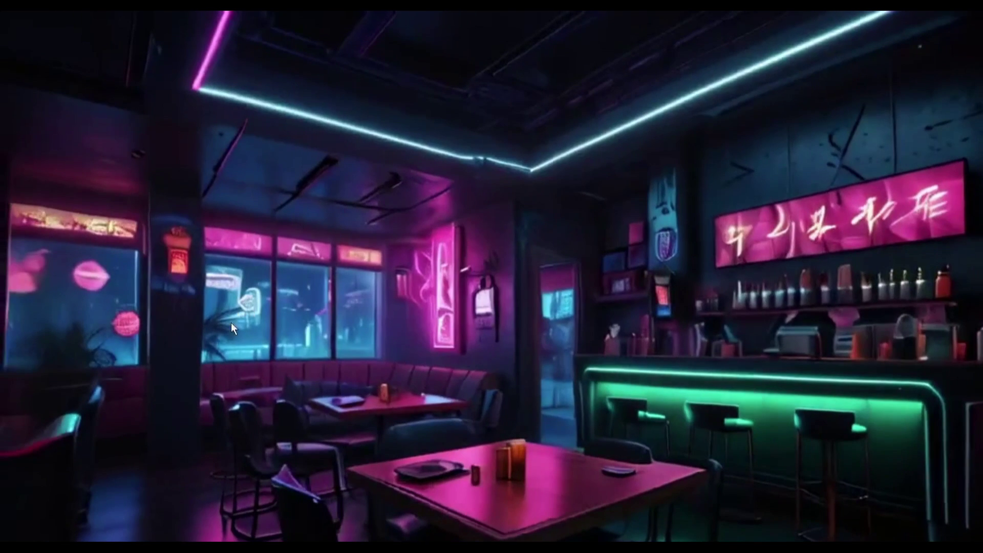
Step: Upload honor-and-sword-main-11222.mp3 with /url in #-upload-file-url and copy the returned link
key(Escape)
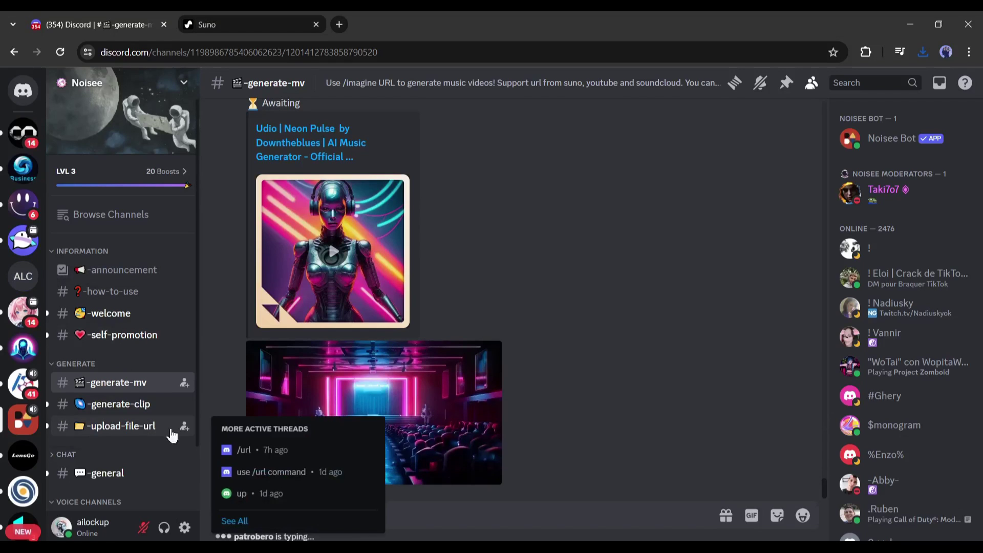
click(155, 431)
text(/)
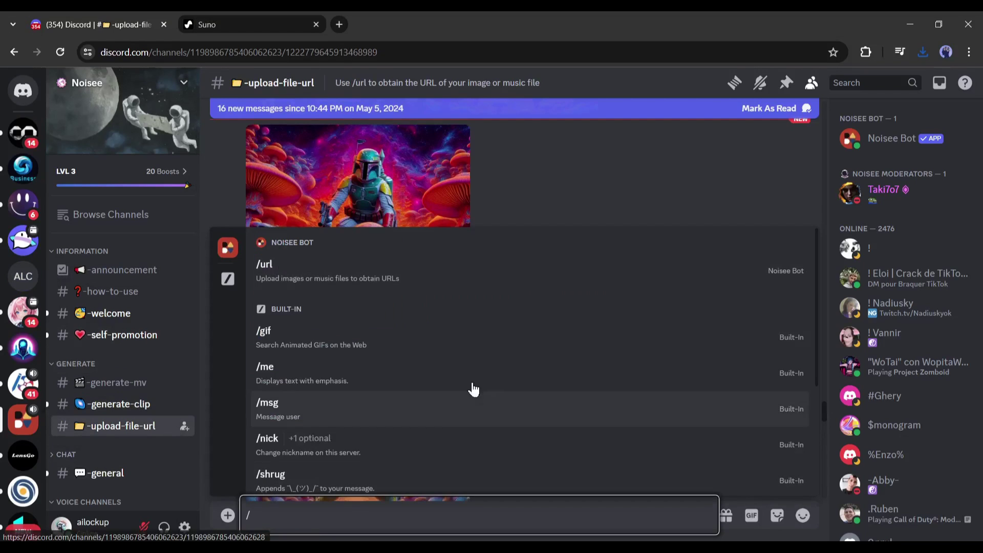
click(336, 285)
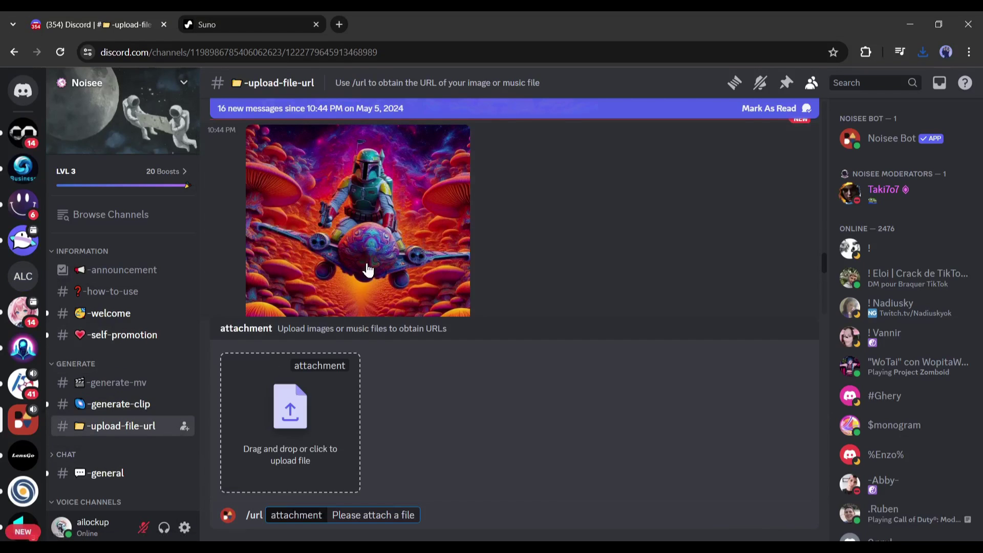
click(305, 416)
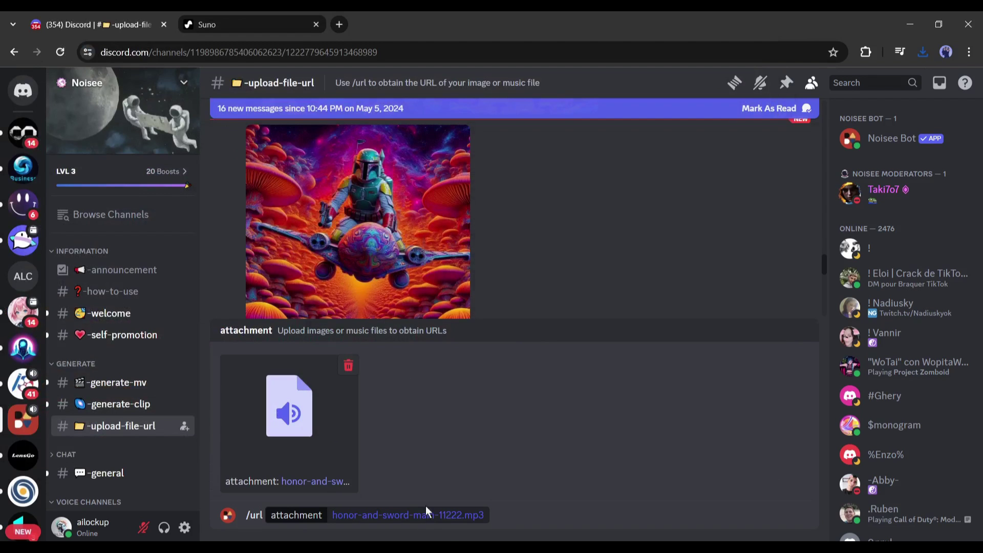
key(Return)
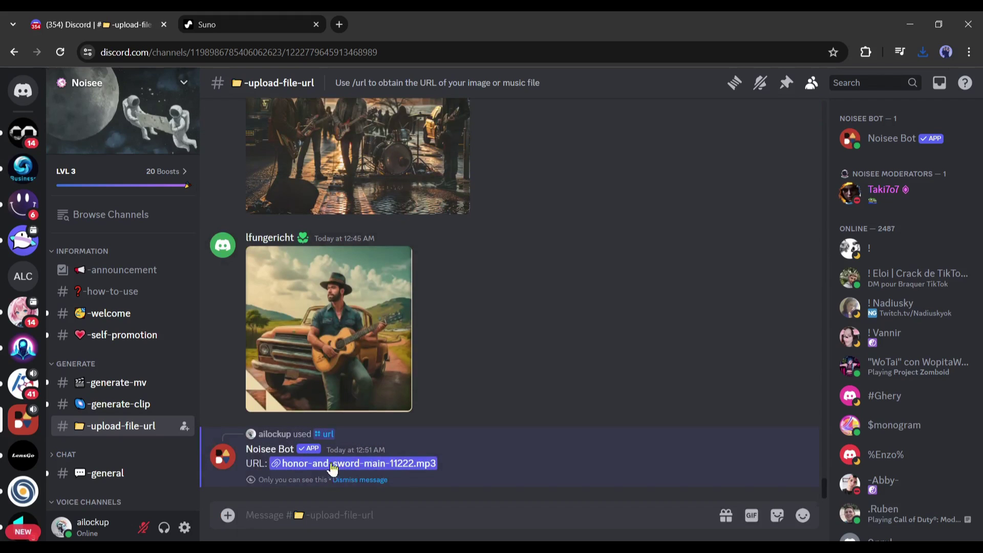
right_click(420, 462)
click(447, 476)
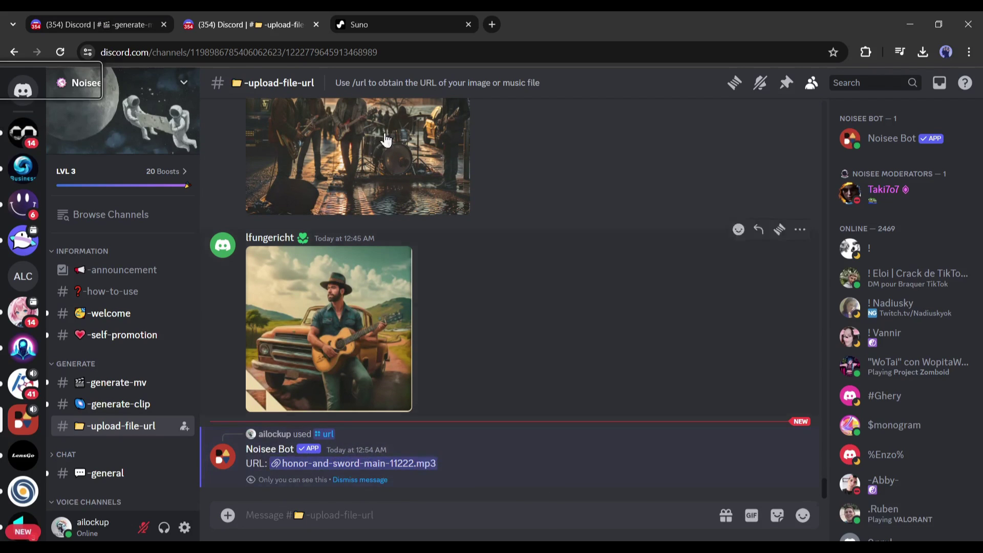
Step: Run /imagine with the mp3 URL and describe a futuristic dystopian city, a boy and a robot
click(118, 382)
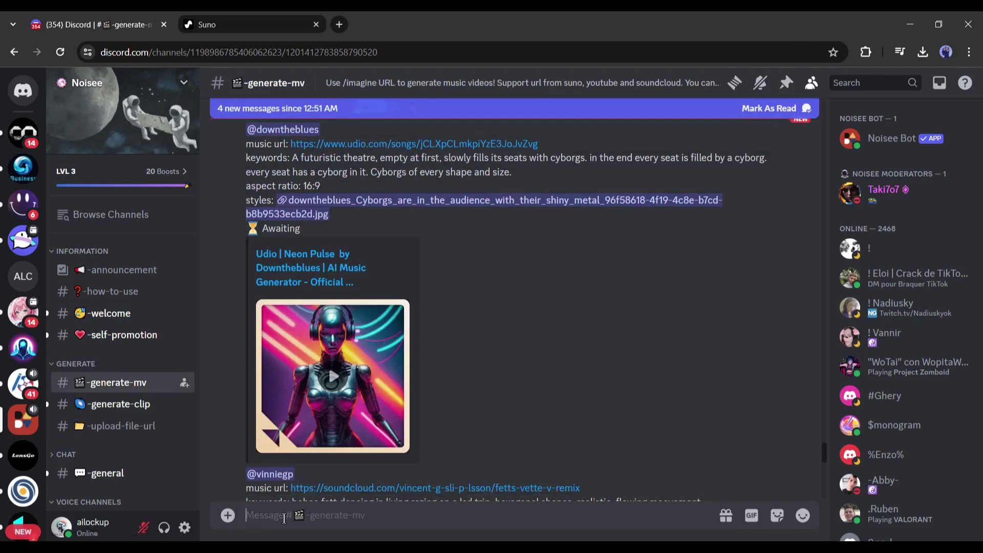
text(/)
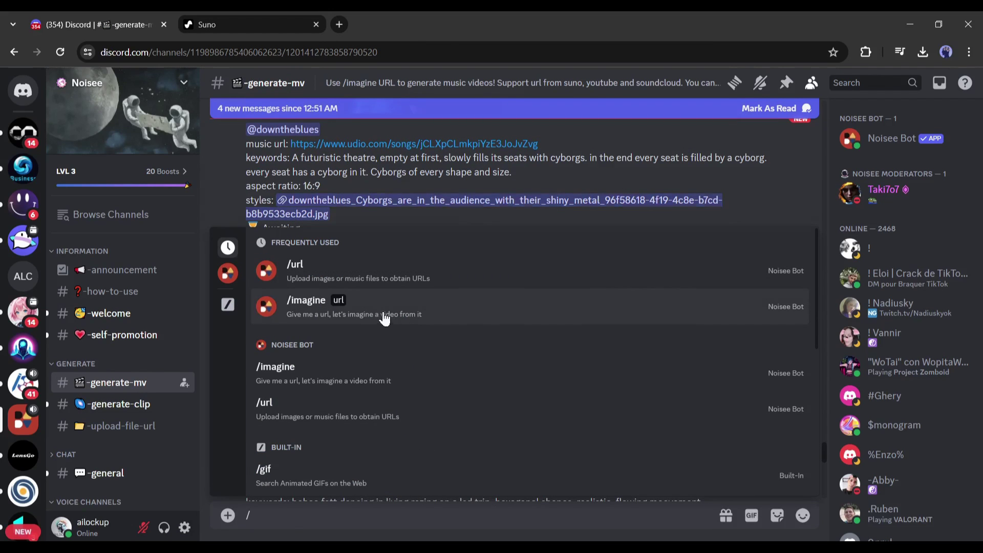
click(384, 315)
key(ctrl+v)
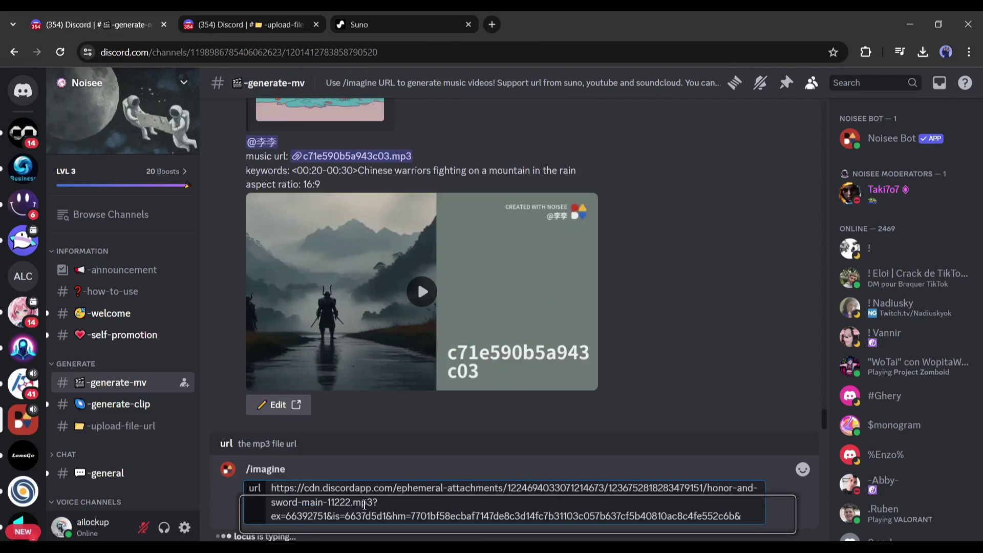
key(Return)
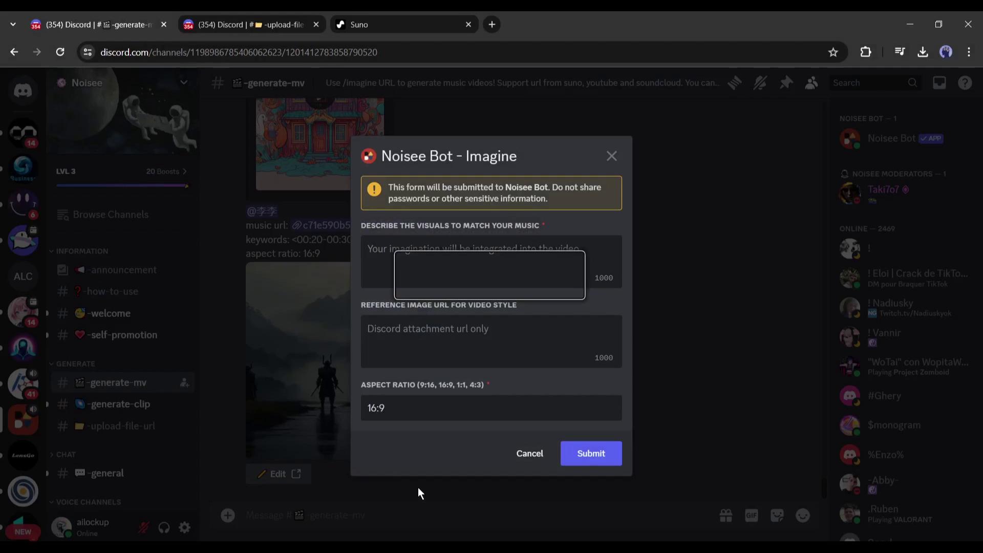
text(A Futuris)
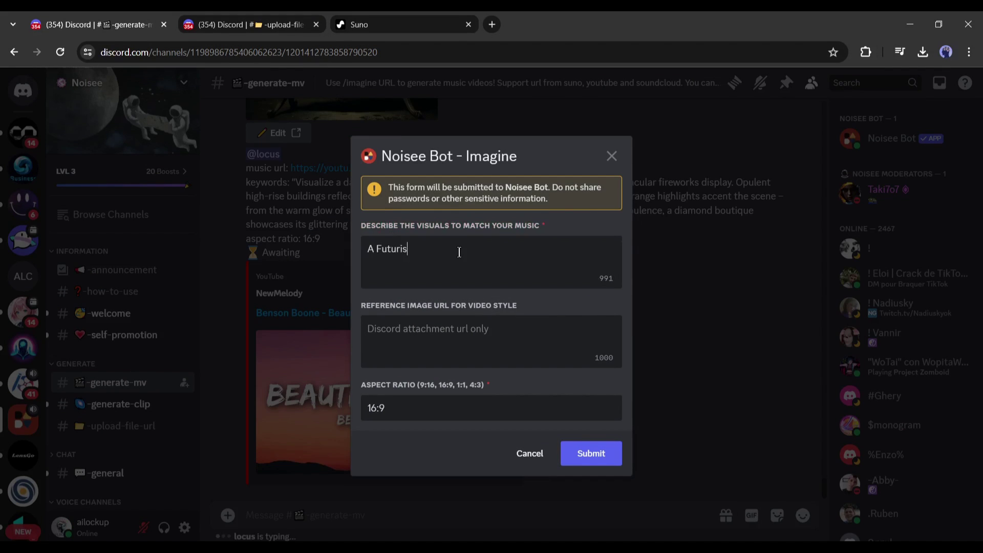
text(tic dystopian city has been attacke)
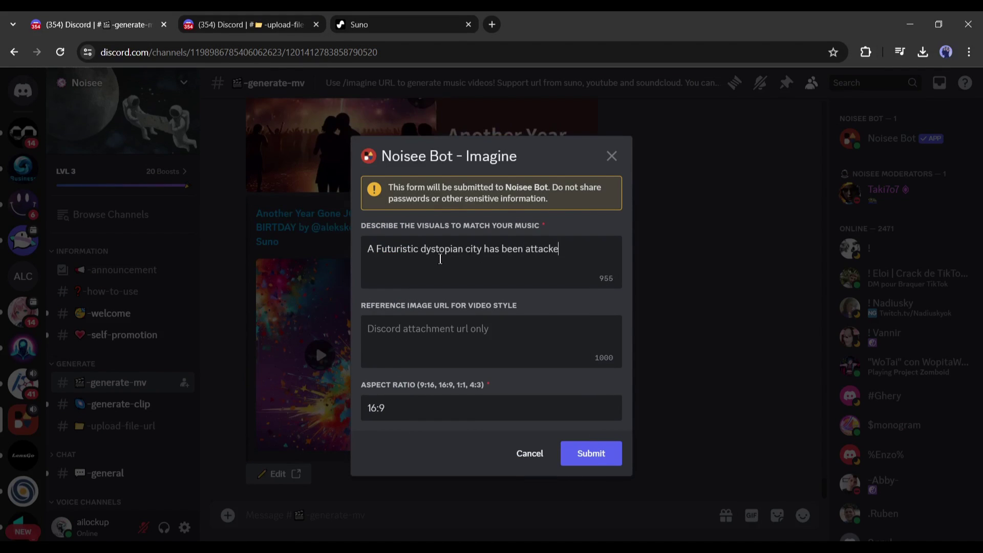
text(d by a group of evil, a boy and a robot is saving the city from them)
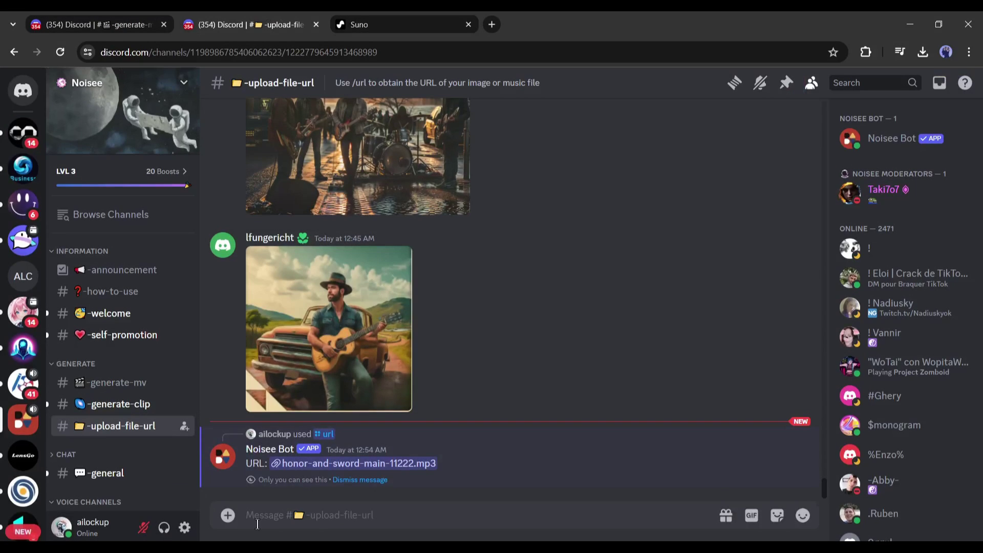
Step: Upload the winged cyberpunk figure image with /url and paste its link as the reference image URL
click(260, 519)
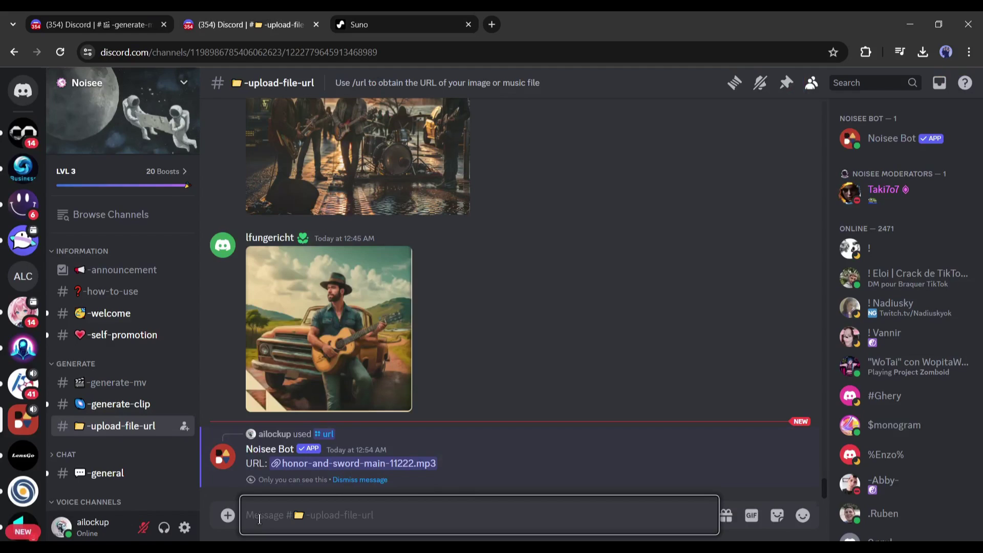
text(/)
click(362, 265)
click(313, 394)
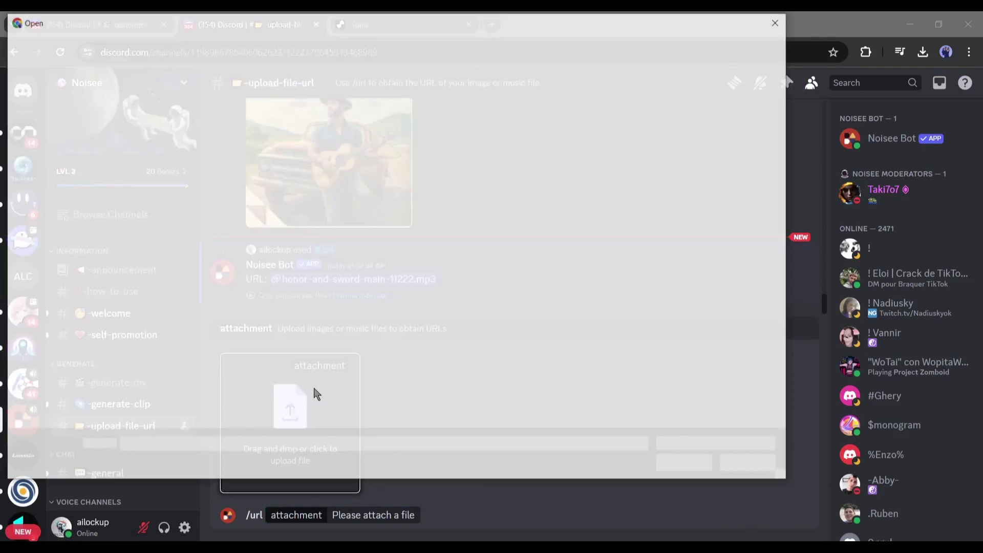
double_click(203, 185)
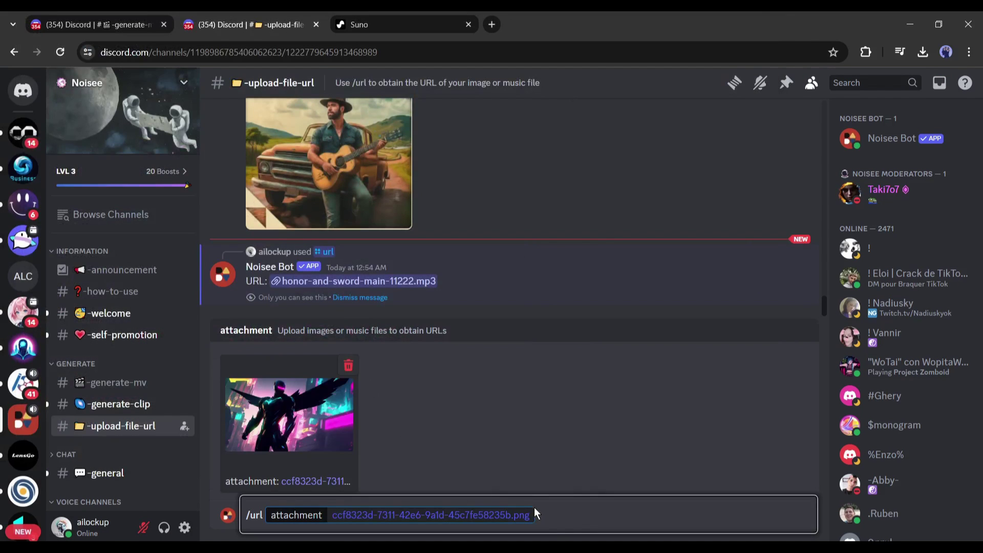
key(Return)
right_click(441, 313)
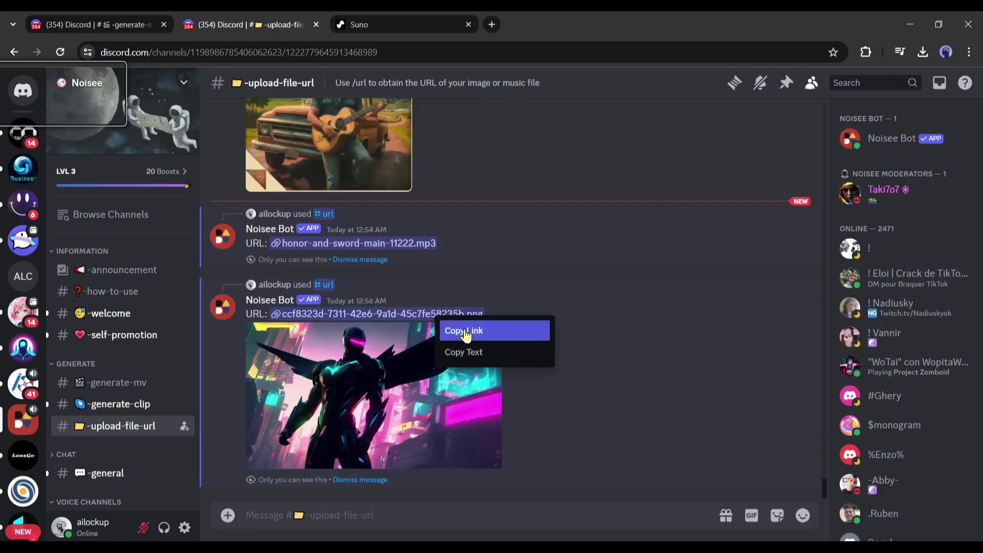
click(467, 326)
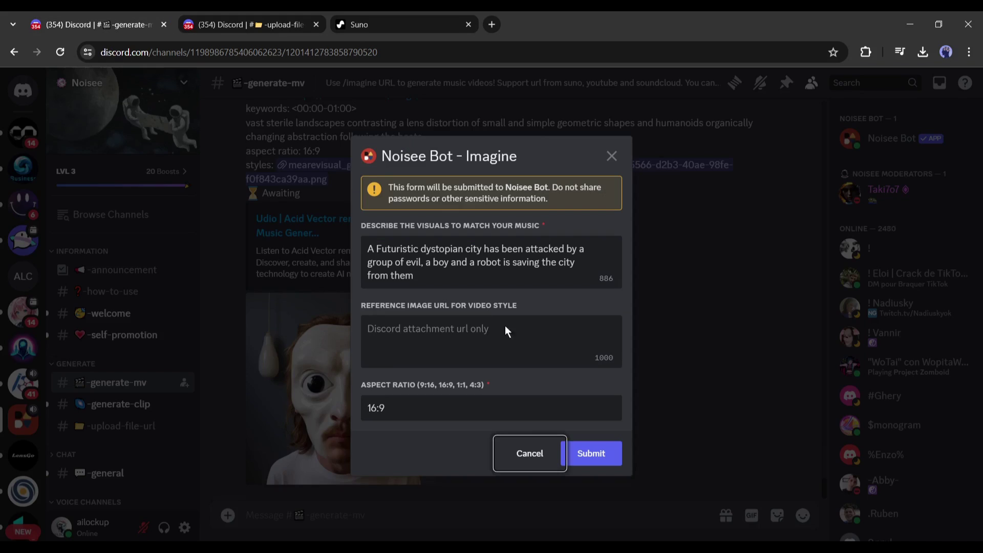
click(505, 324)
key(ctrl+v)
Step: Upload the boy-and-dog neon city image with /url and copy its link
click(392, 20)
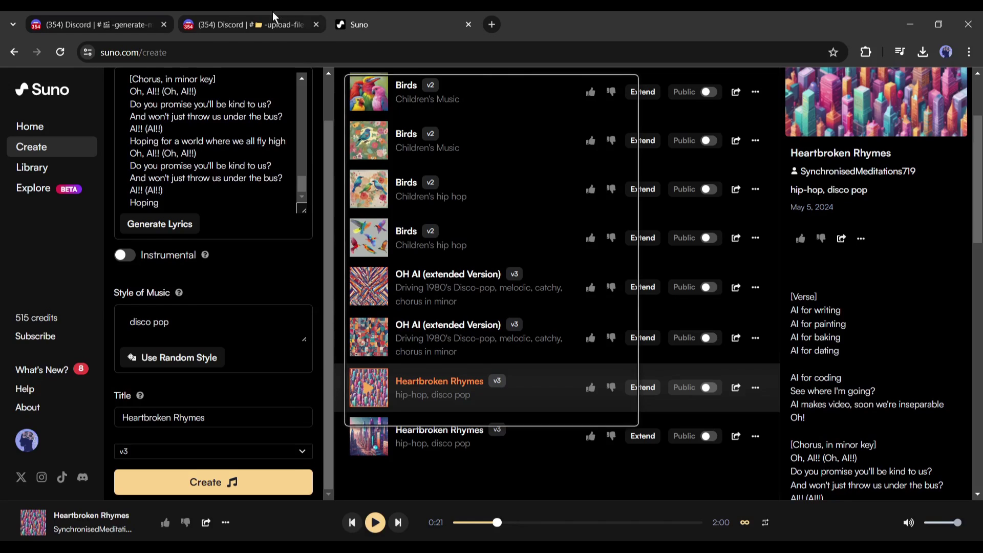
click(273, 20)
click(291, 409)
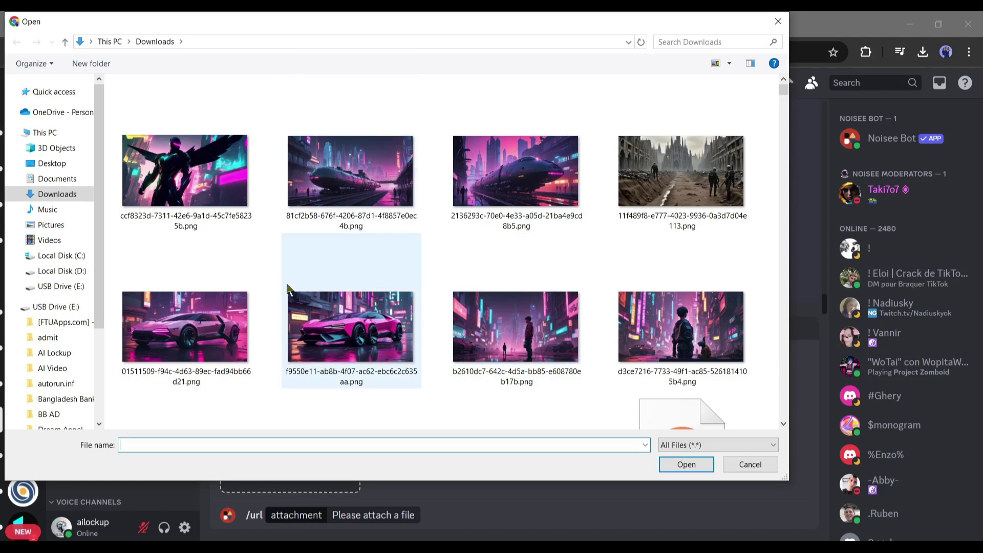
click(687, 332)
double_click(684, 327)
key(Return)
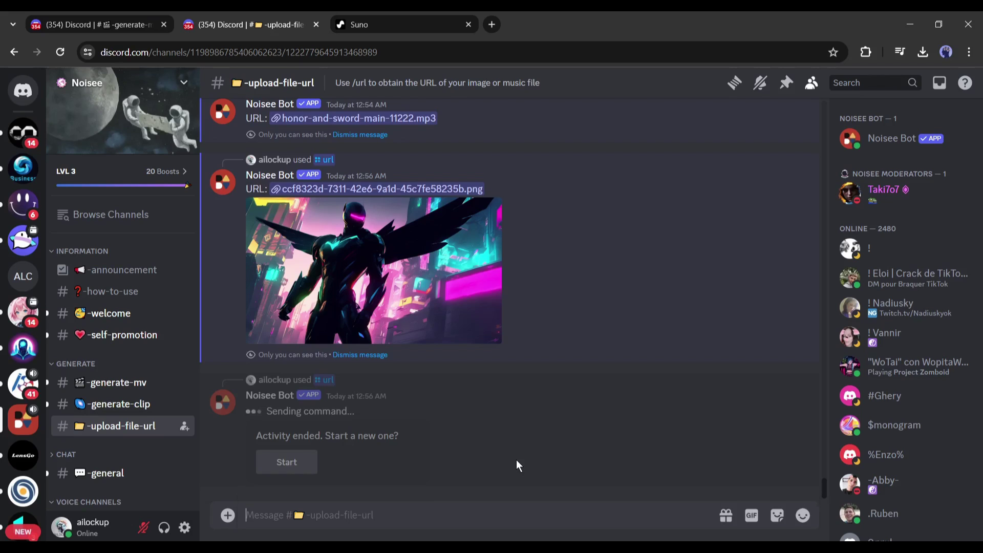
right_click(394, 318)
click(408, 330)
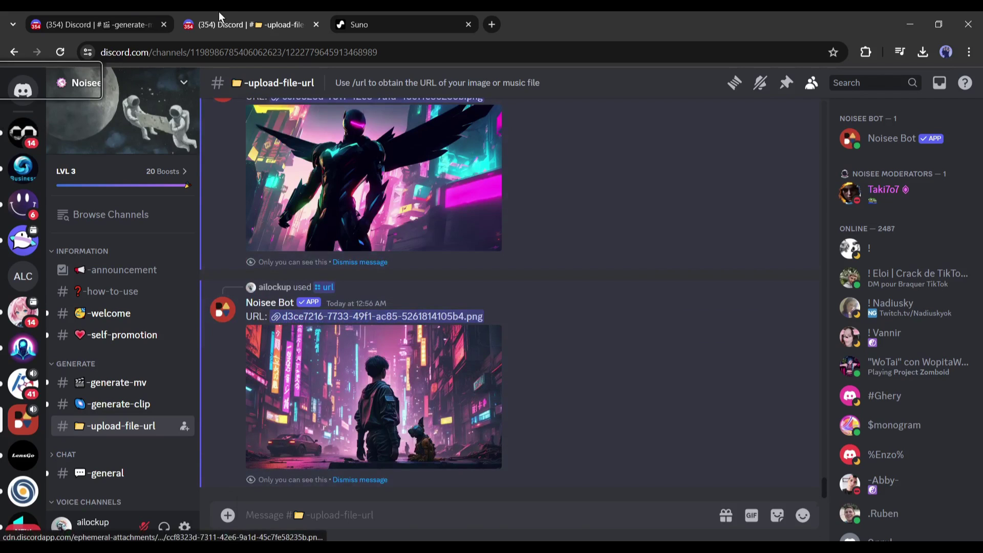
key(ctrl+shift+Tab)
Step: Paste the reference image attachment link into the message box, then refocus that box to clear it
click(456, 346)
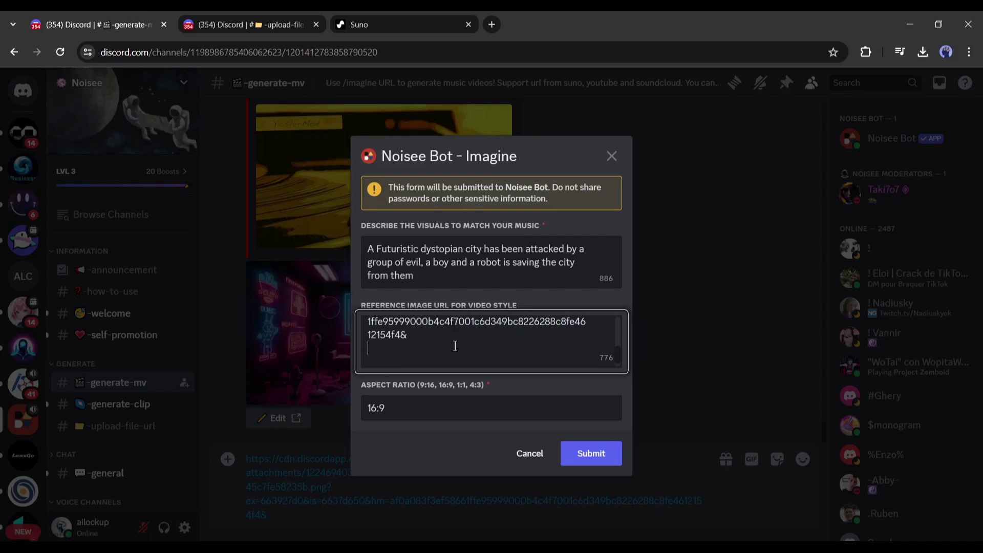
key(ctrl+v)
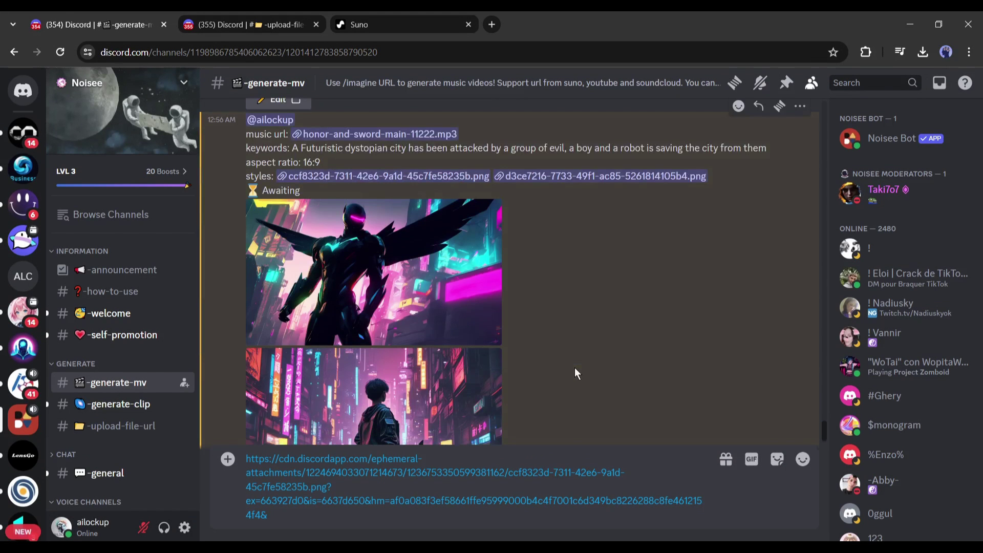
click(395, 500)
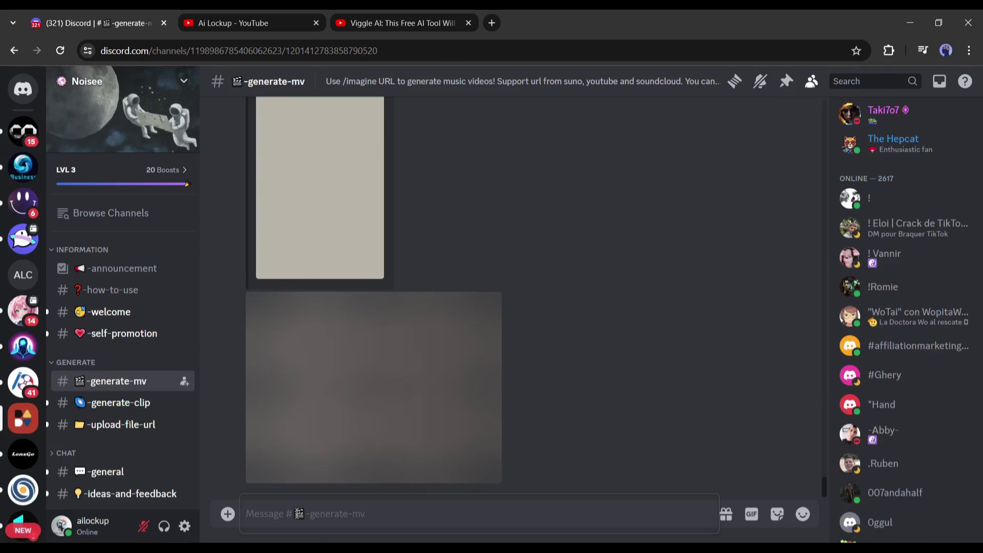
Step: Submit Noisee /imagine with the YouTube link, 'Artificial intelligence, Sci-Fi, futuristic, cyberpunk, neon' and the reference image
text(/)
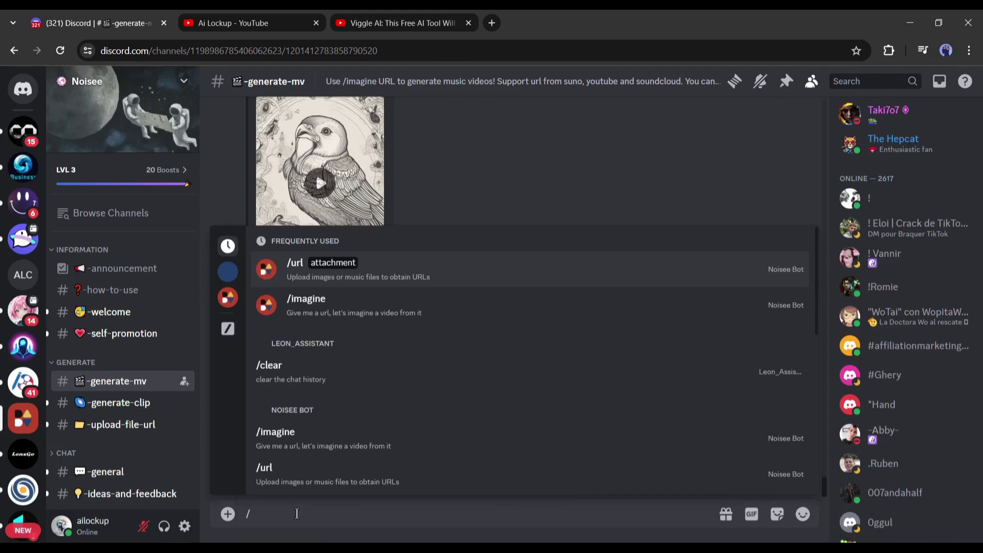
click(391, 313)
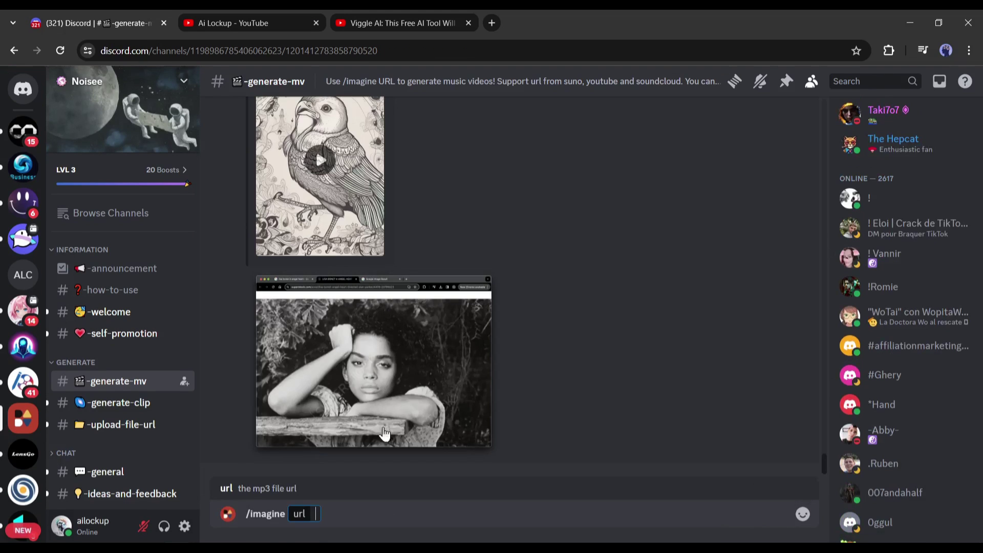
key(ctrl+v)
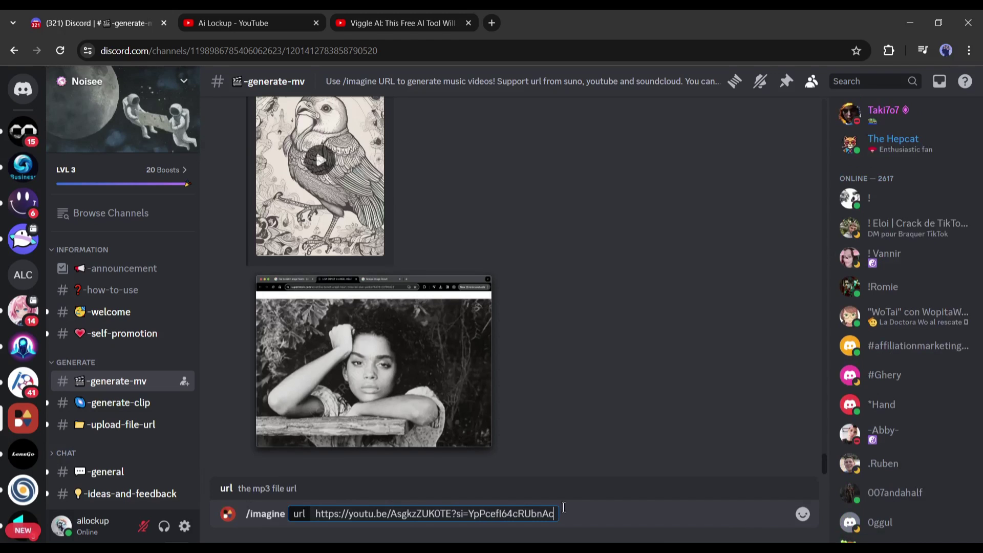
key(Return)
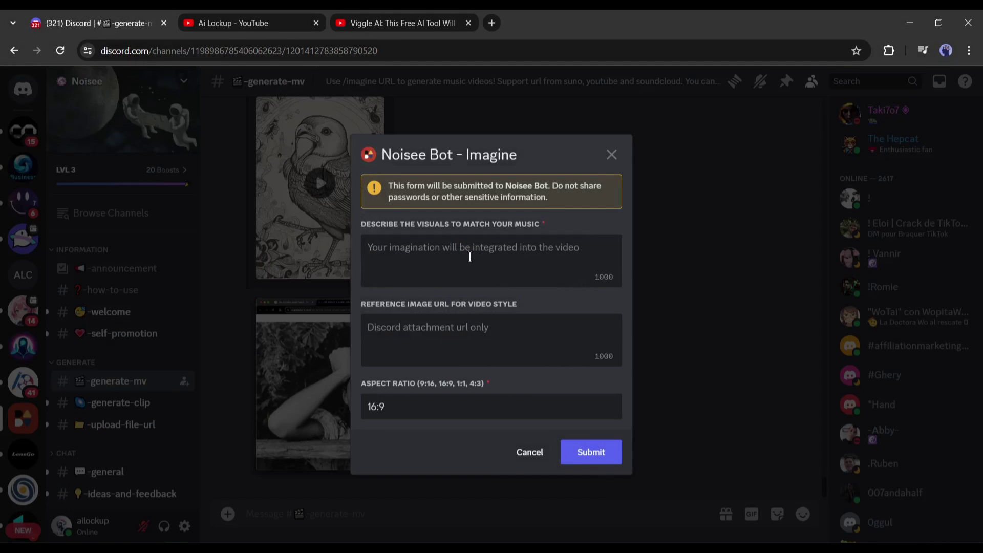
text(Artificial intelligence, Sci-Fi, futuristic, cyberpunk, neon)
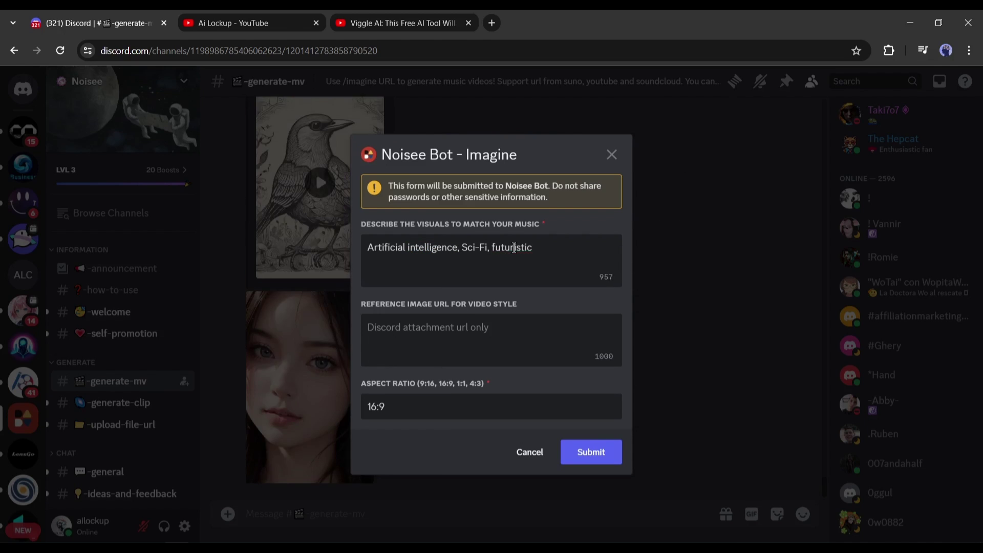
click(512, 318)
key(ctrl+v)
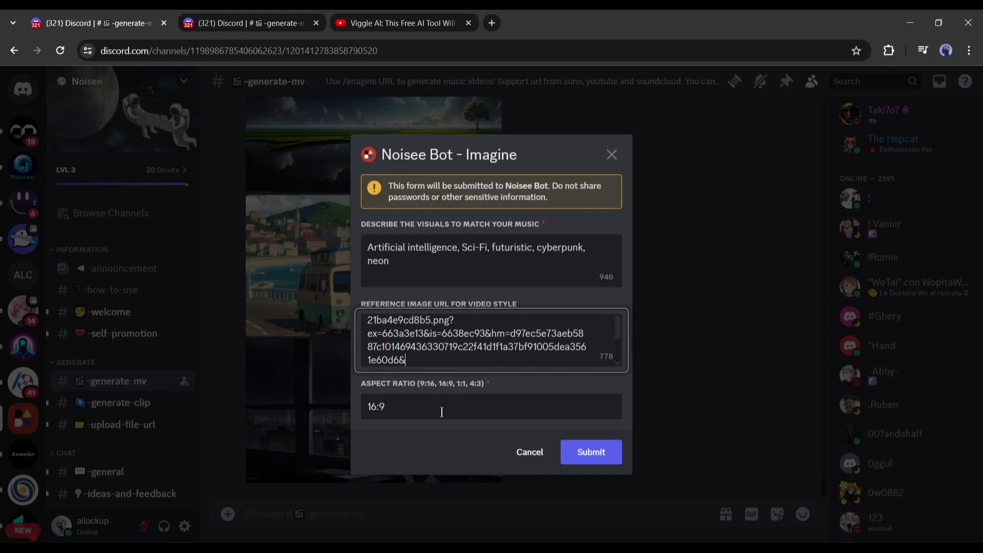
click(599, 453)
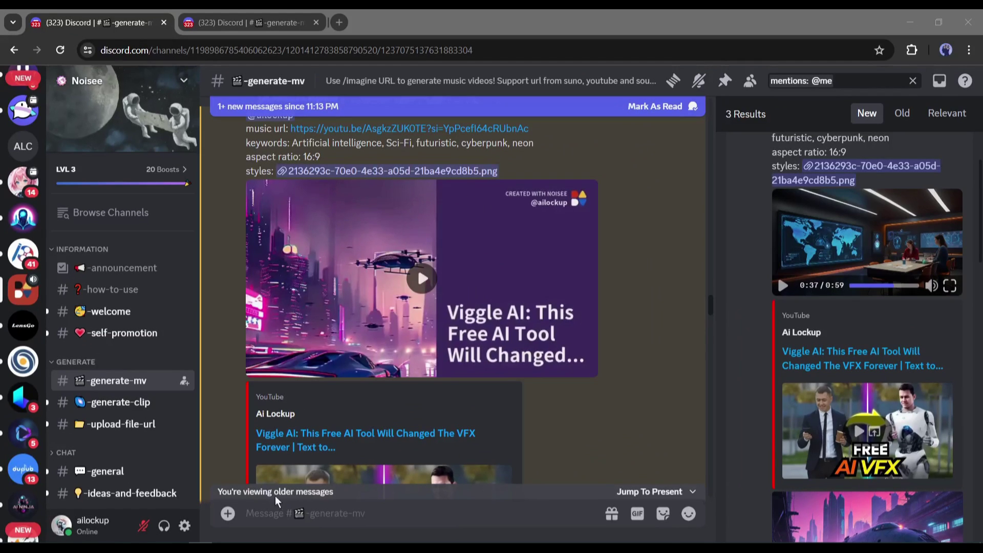
Step: Play the generated cyberpunk music video full screen through its 0:59 runtime
click(447, 450)
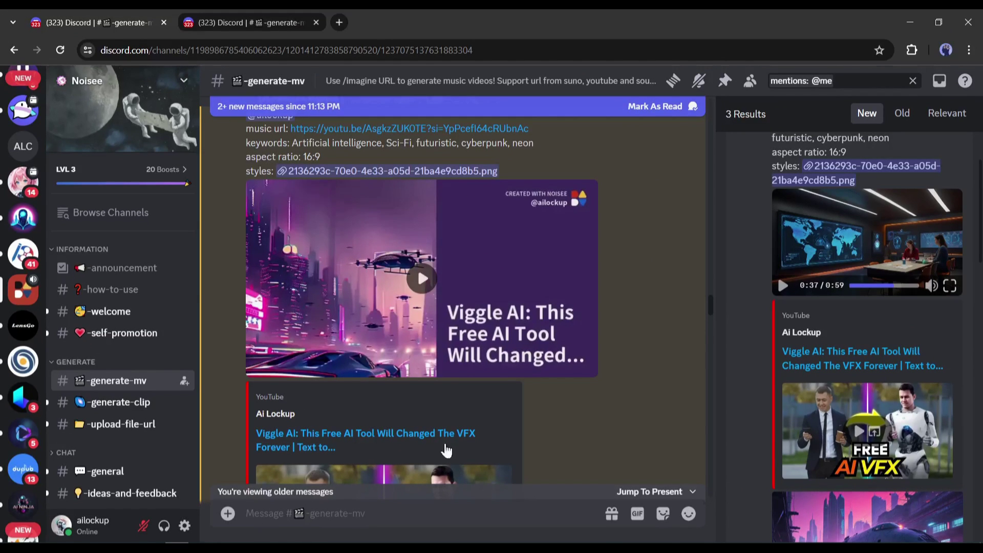
click(424, 277)
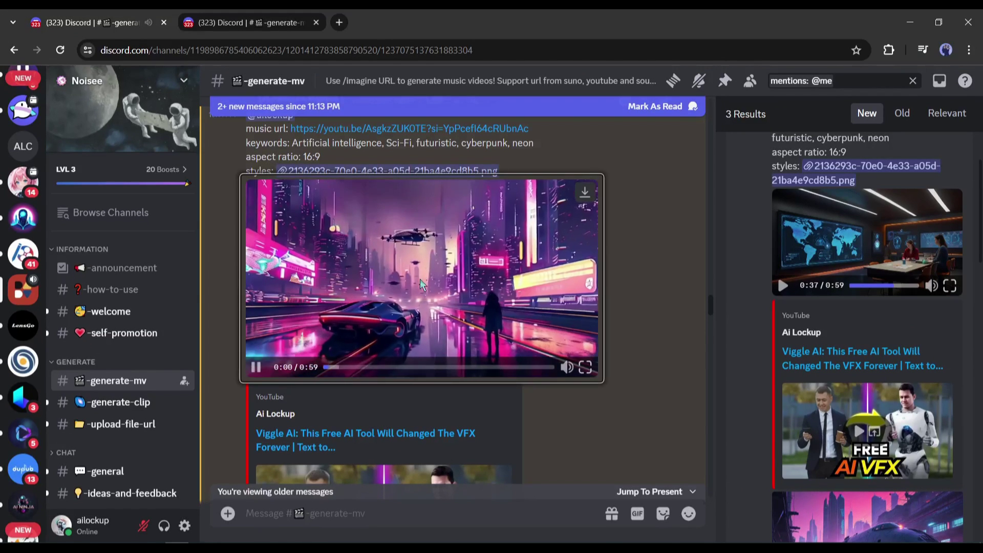
click(586, 368)
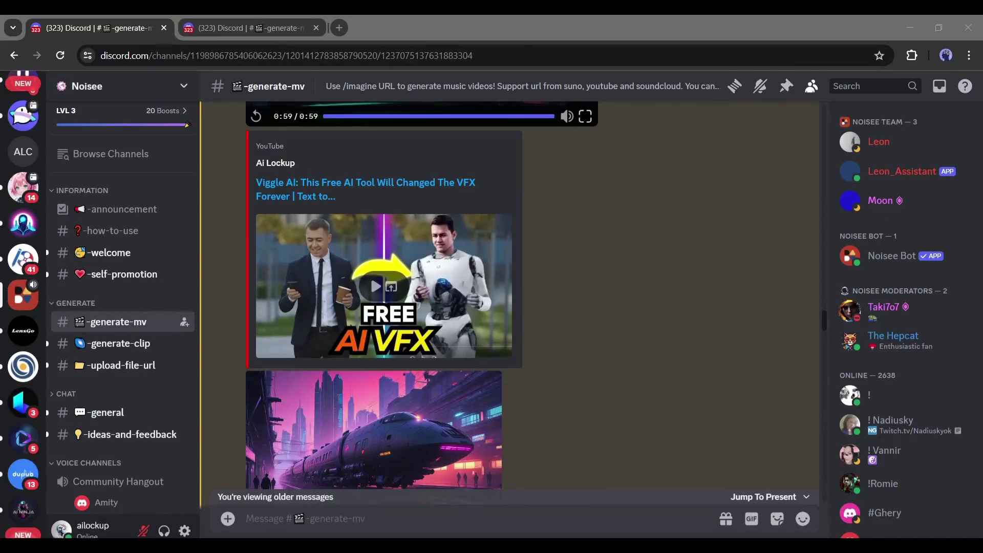
scroll(619, 254, down, 10)
drag(821, 337, 828, 492)
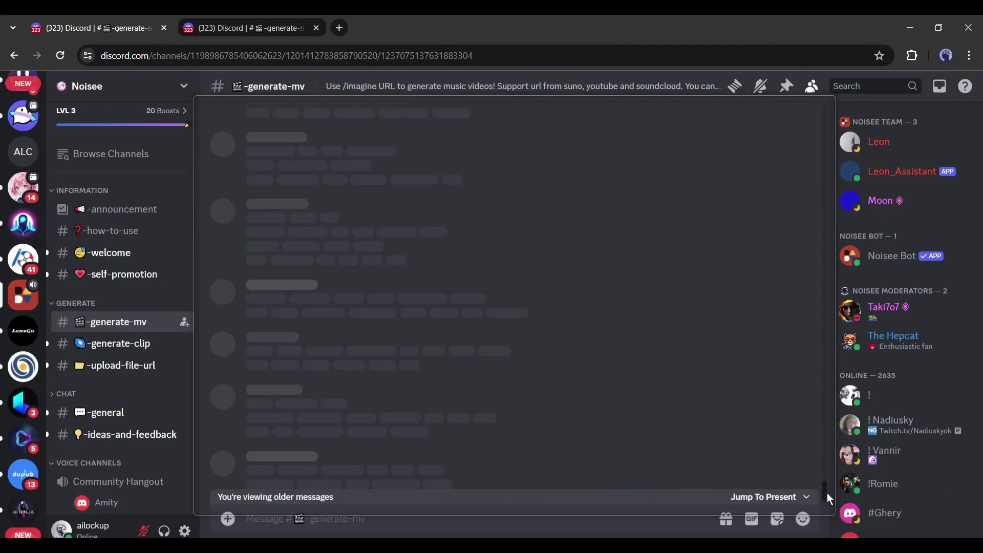
click(776, 497)
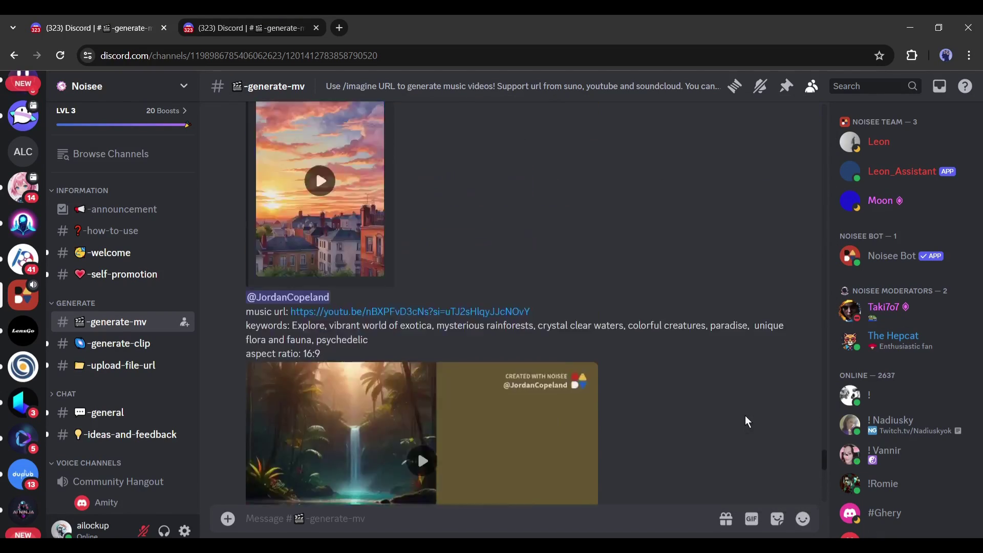
scroll(745, 416, up, 15)
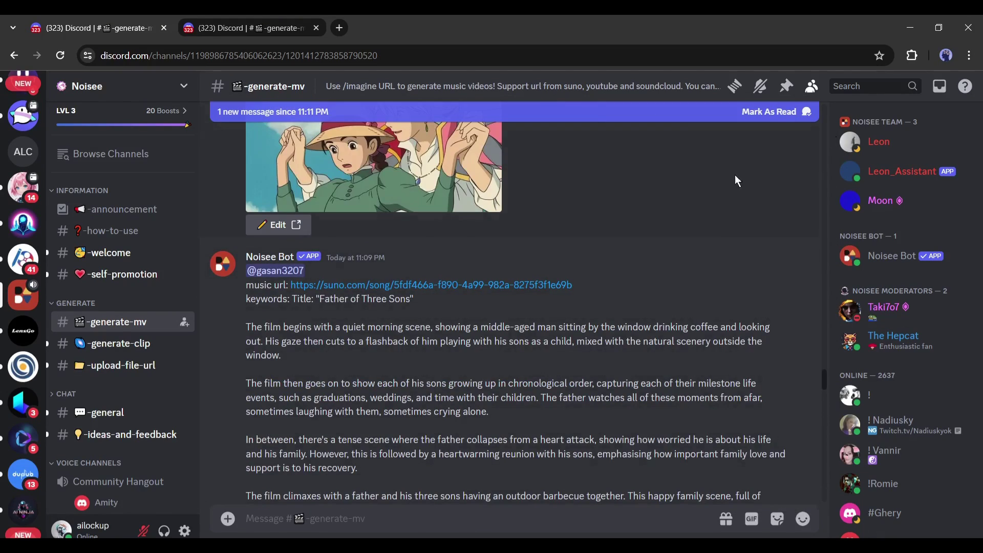
click(853, 84)
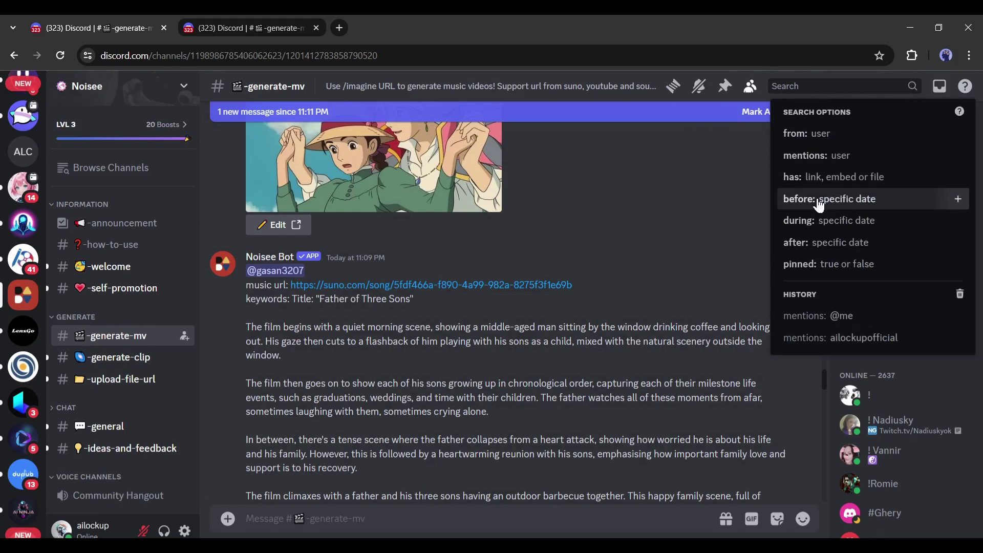
click(827, 158)
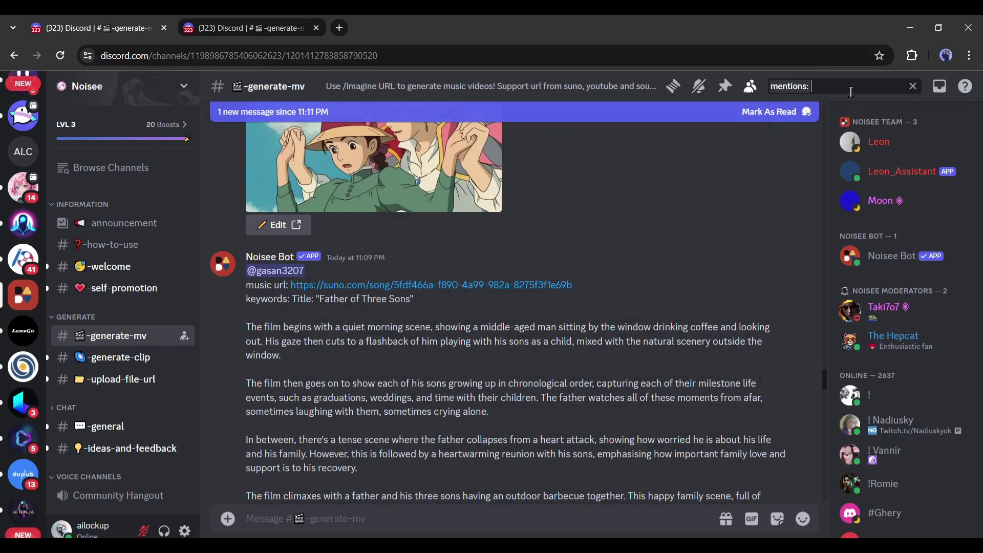
text(@)
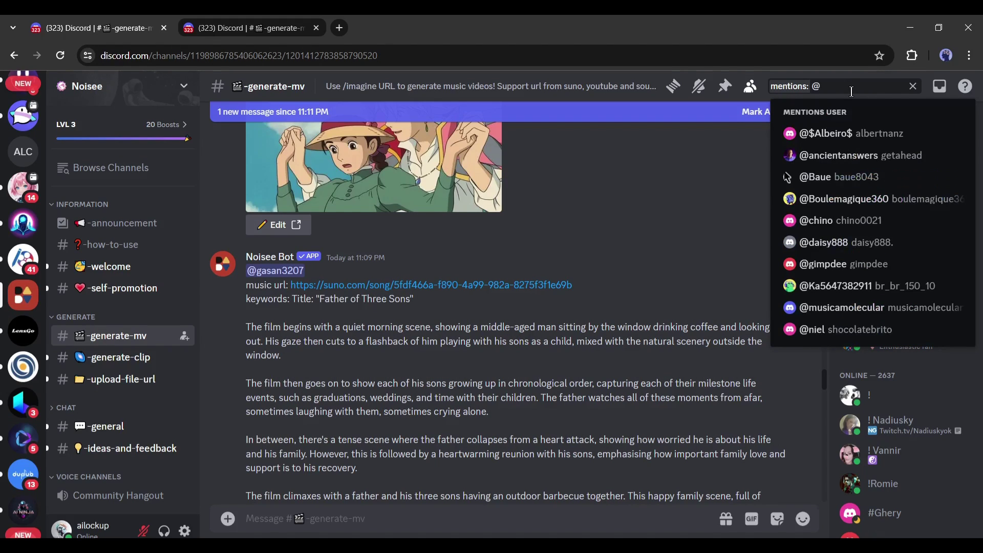
text(me)
key(Return)
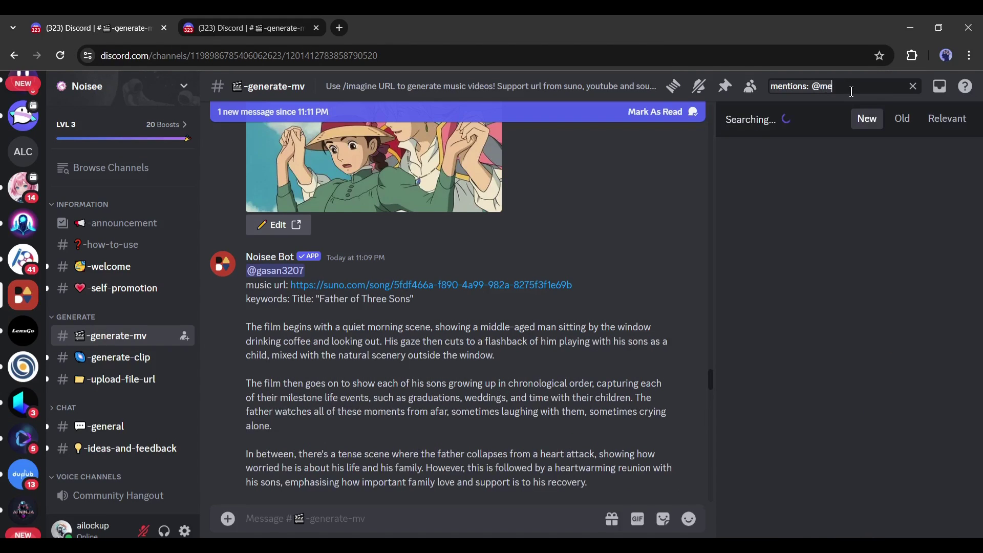
Step: Jump to the 10:14 PM Viggle AI video result and download the video
scroll(865, 340, down, 10)
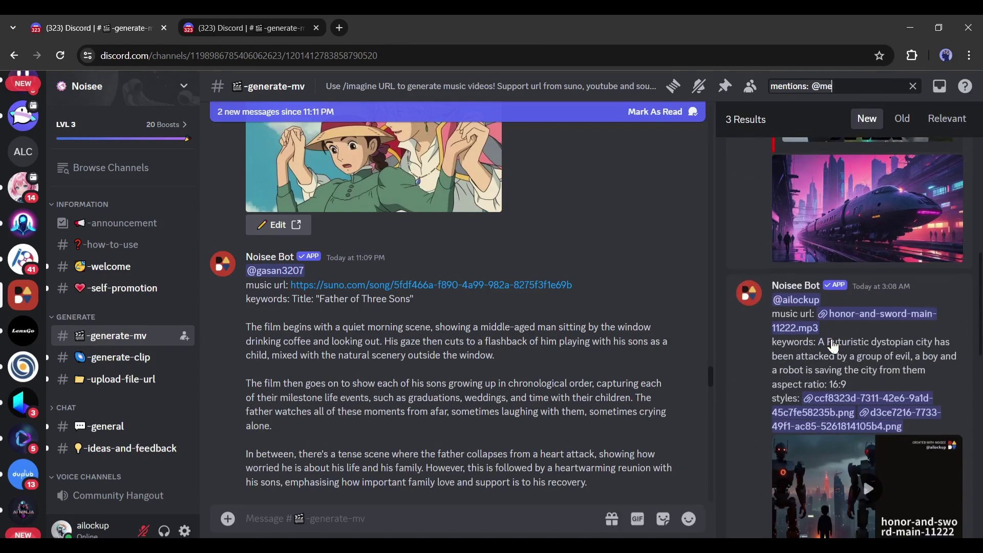
scroll(820, 287, up, 8)
click(818, 276)
scroll(747, 334, up, 4)
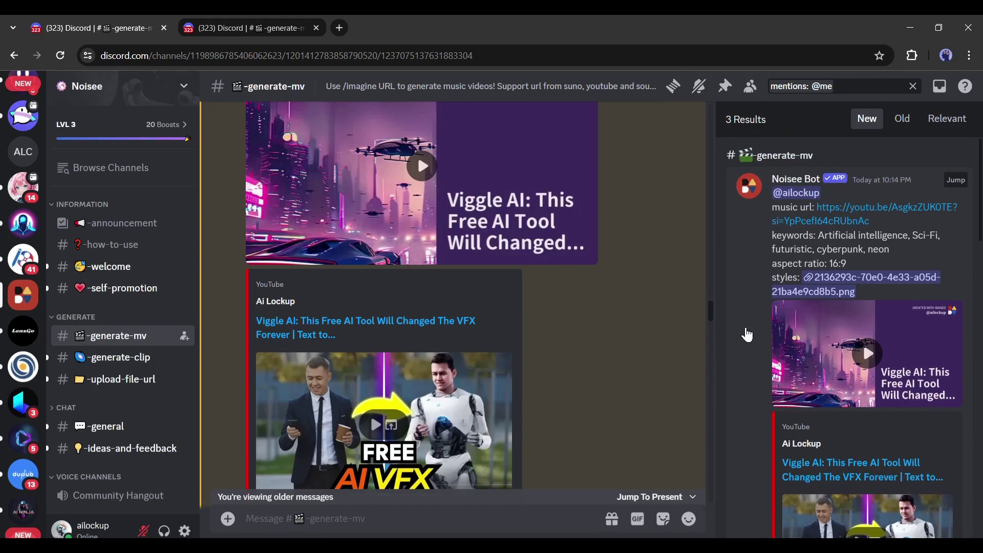
click(954, 182)
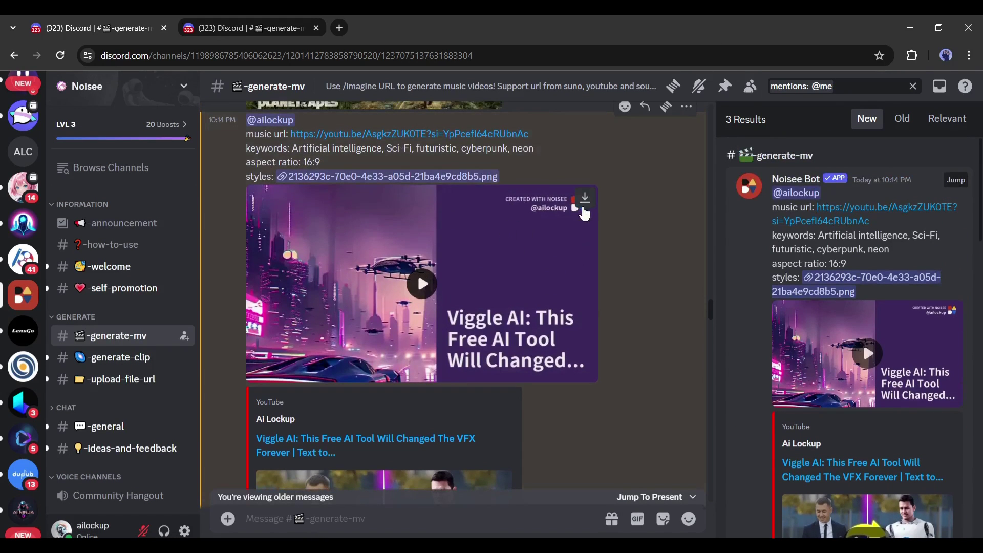
click(585, 197)
Step: Jump via the 3:08 AM result to the Heartbroken Rhymes video post
scroll(922, 287, down, 5)
click(957, 163)
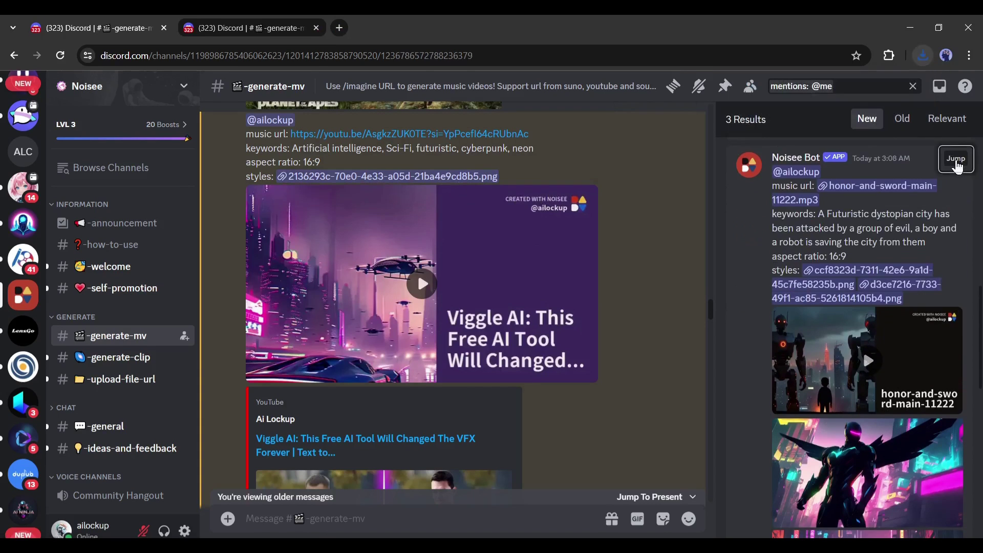
scroll(871, 332, down, 5)
click(956, 341)
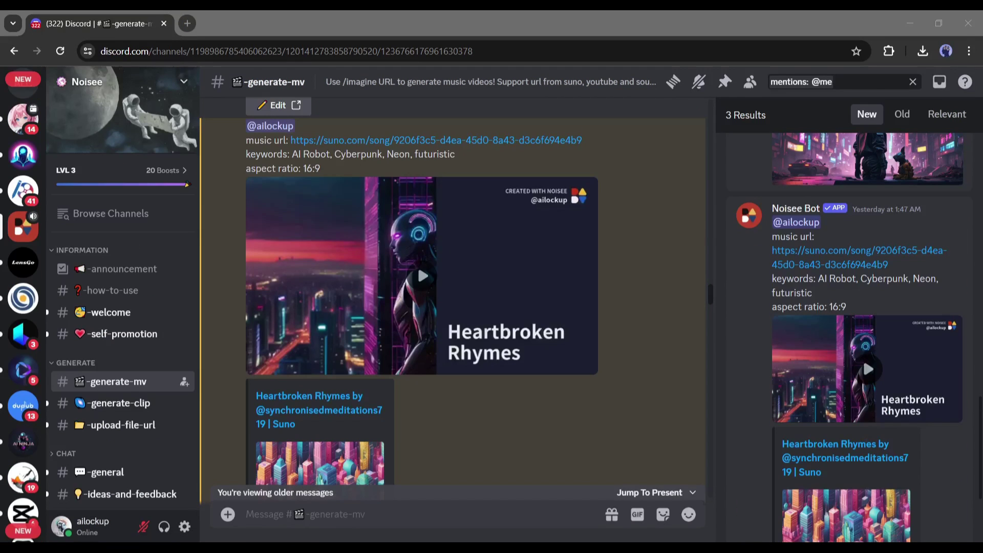
click(407, 385)
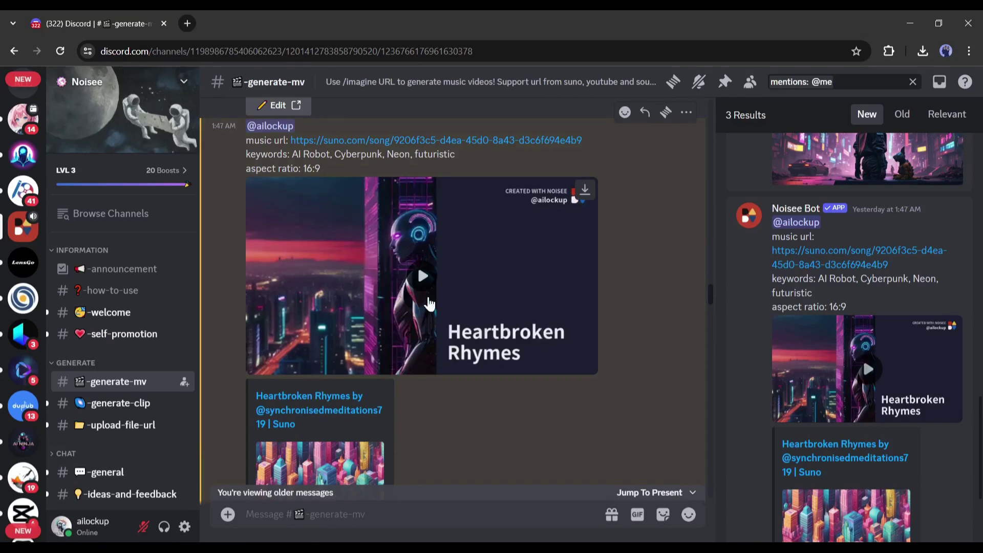
Step: Switch to #generate-clip and send /clip with 'about ai' to open the Clip form
mouse_move(133, 430)
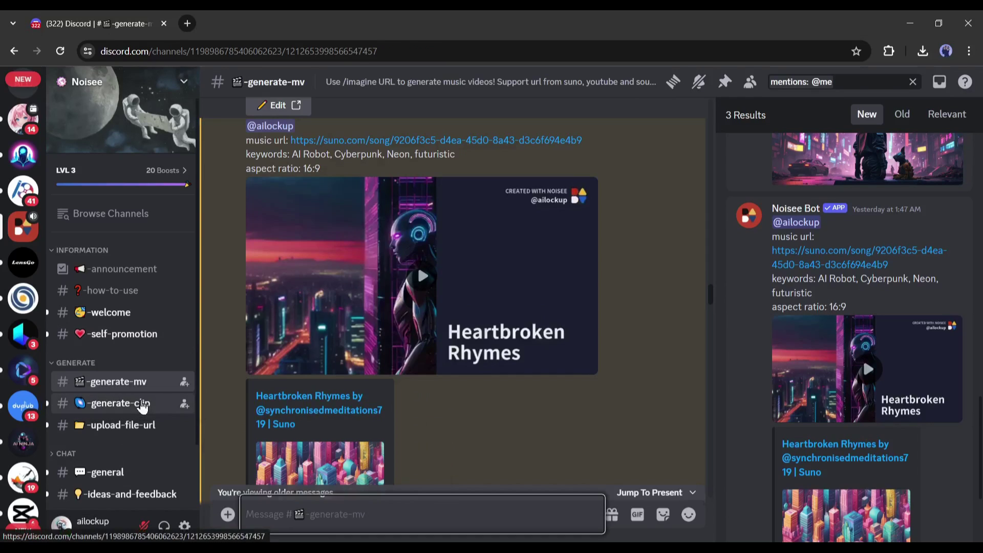
click(144, 409)
text(/)
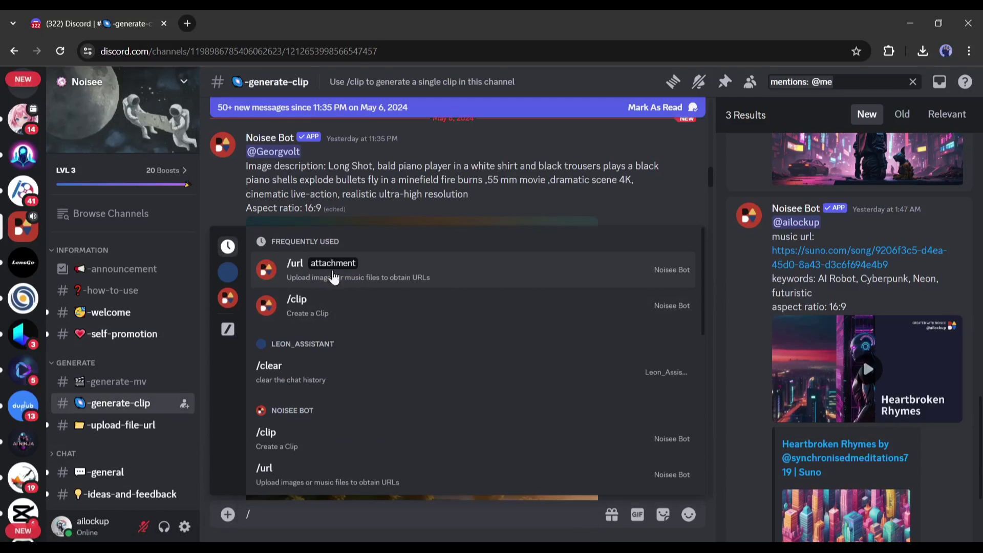
click(318, 309)
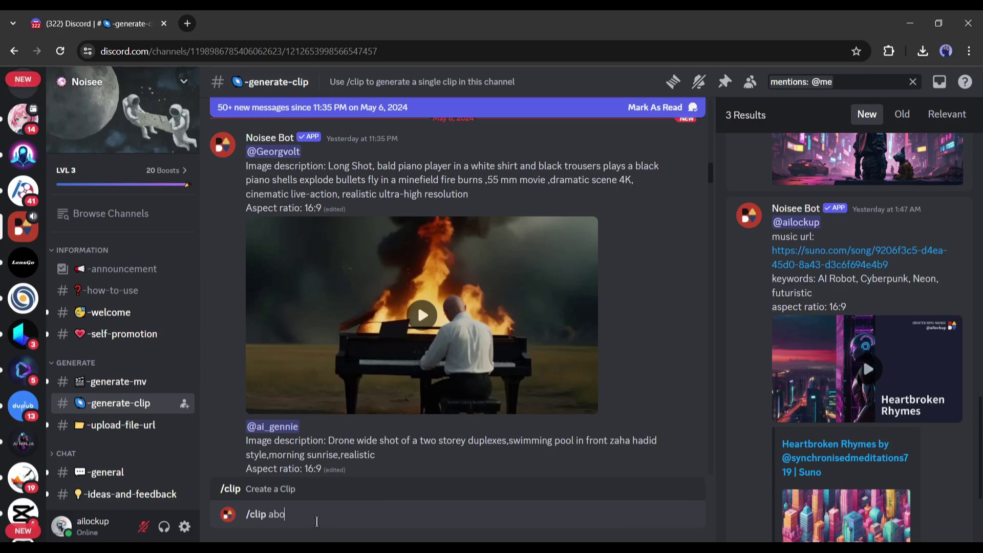
text(about ai)
key(Return)
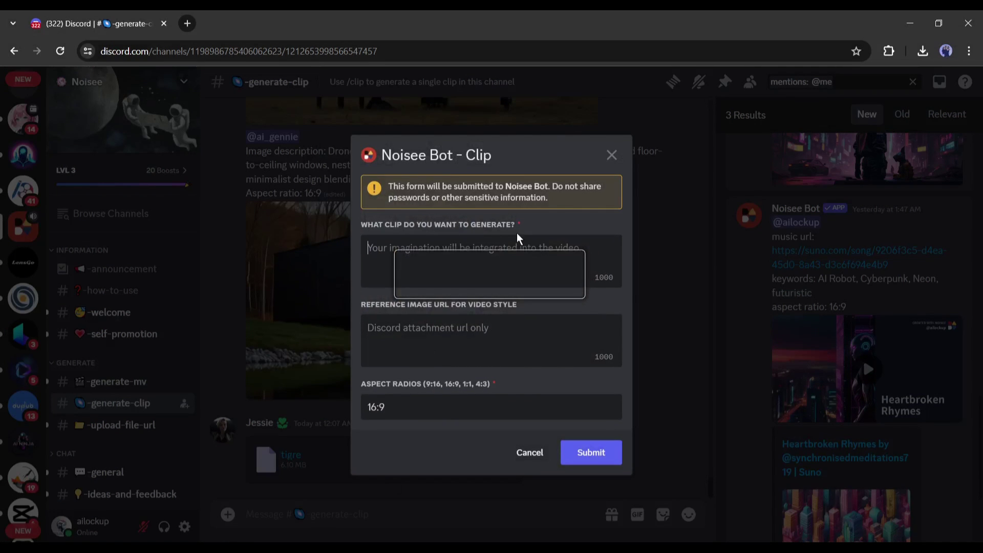